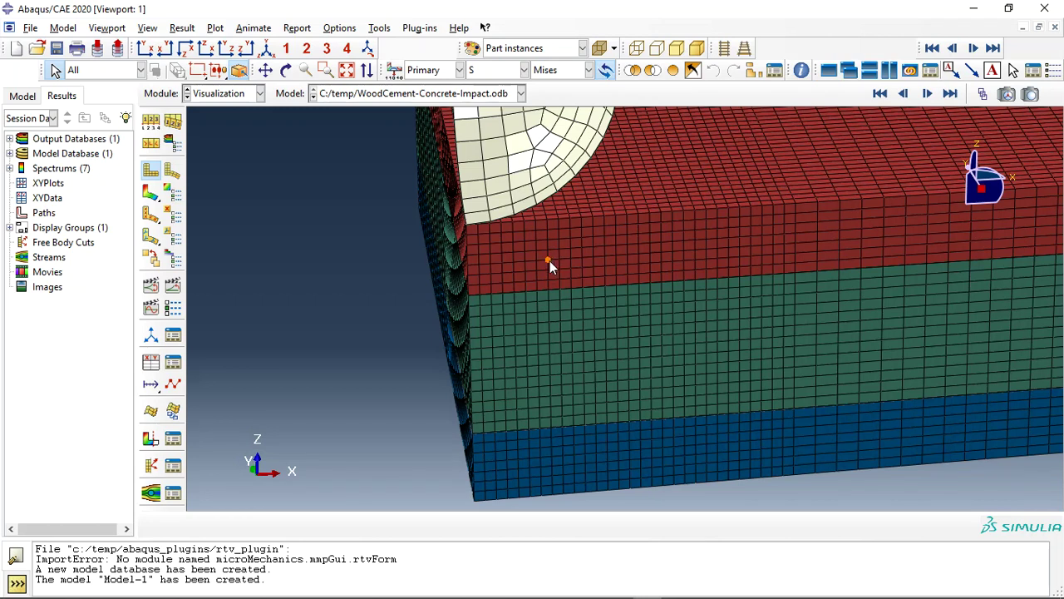
Plot Mises stress contours on the deformed model, animate their time history and end on the last frame
scroll(549, 262, "down", 5)
scroll(480, 406, "up", 4)
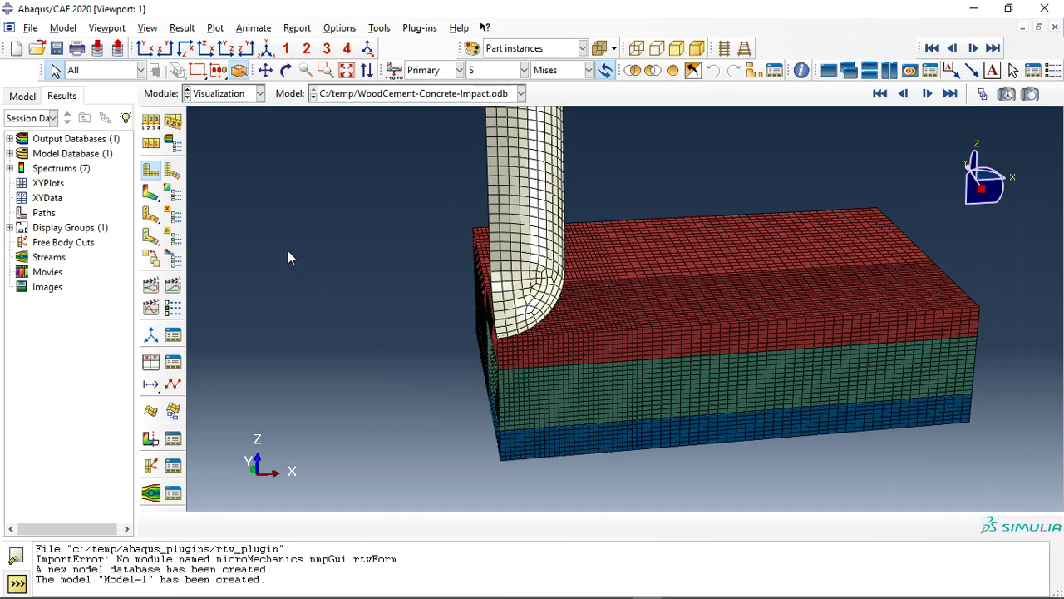
left_click(150, 193)
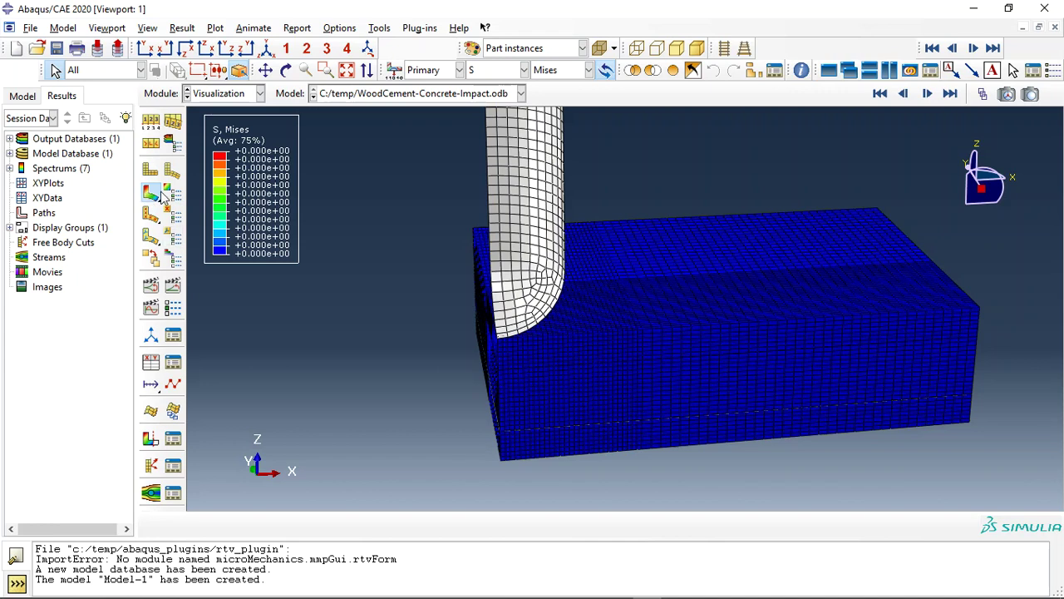
left_click(173, 286)
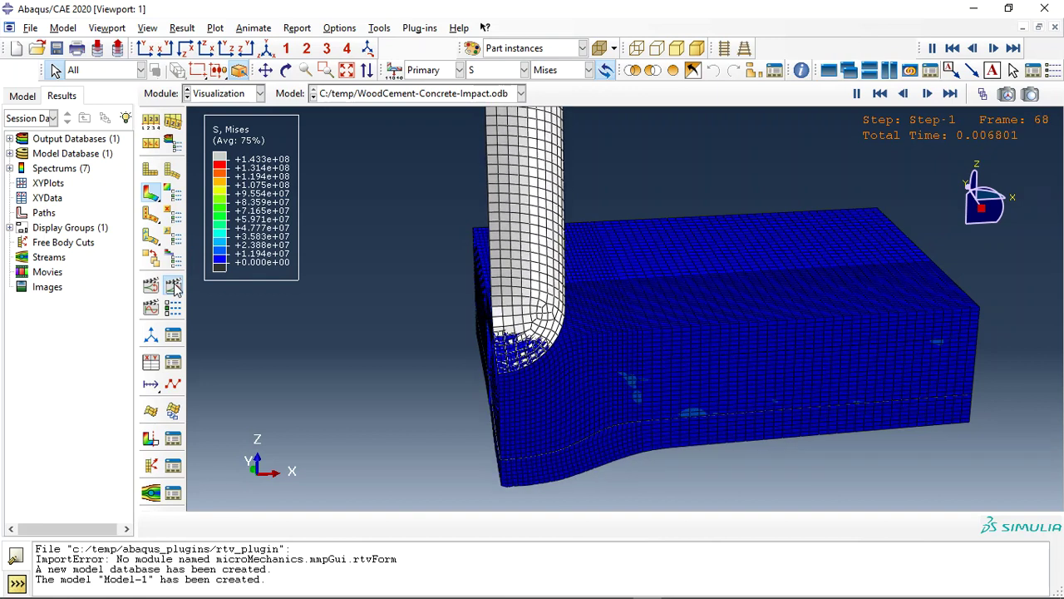
left_click(173, 286)
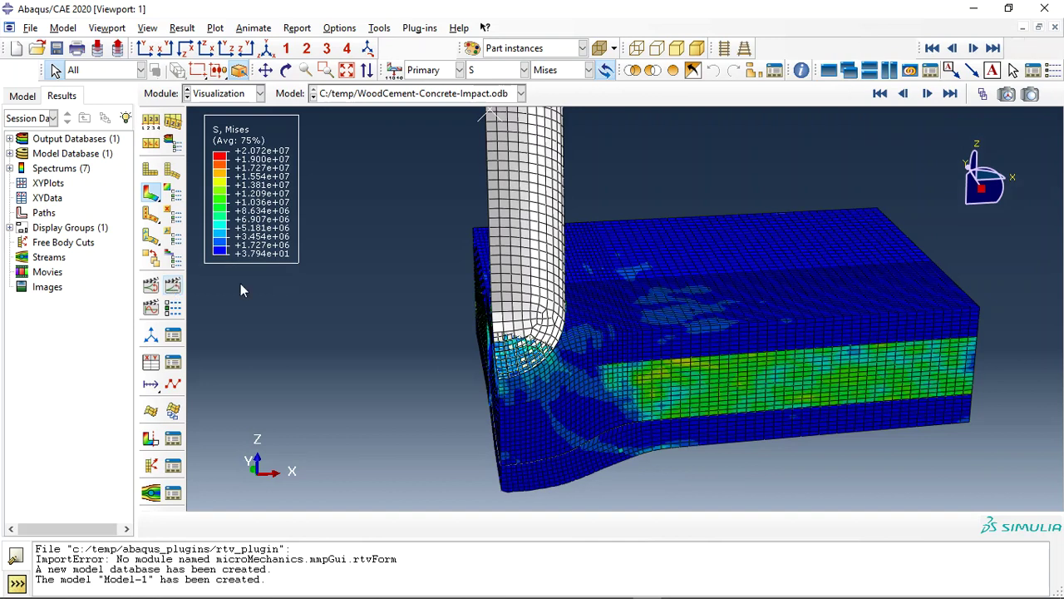
left_click(950, 93)
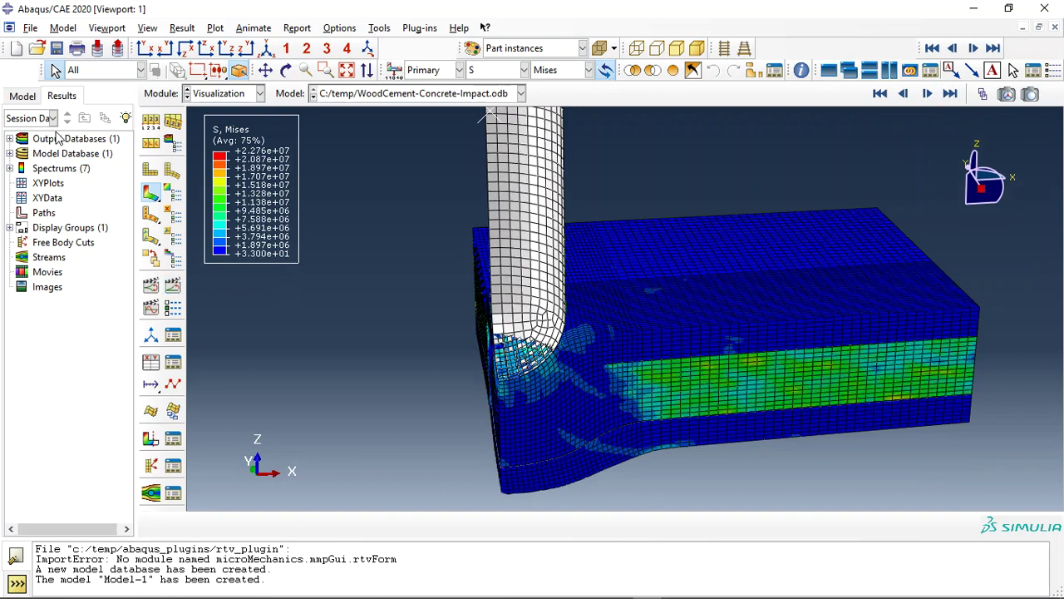
Mirror the displayed results about the XZ and YZ planes to show the full slab and impactor
left_click(147, 28)
left_click(199, 317)
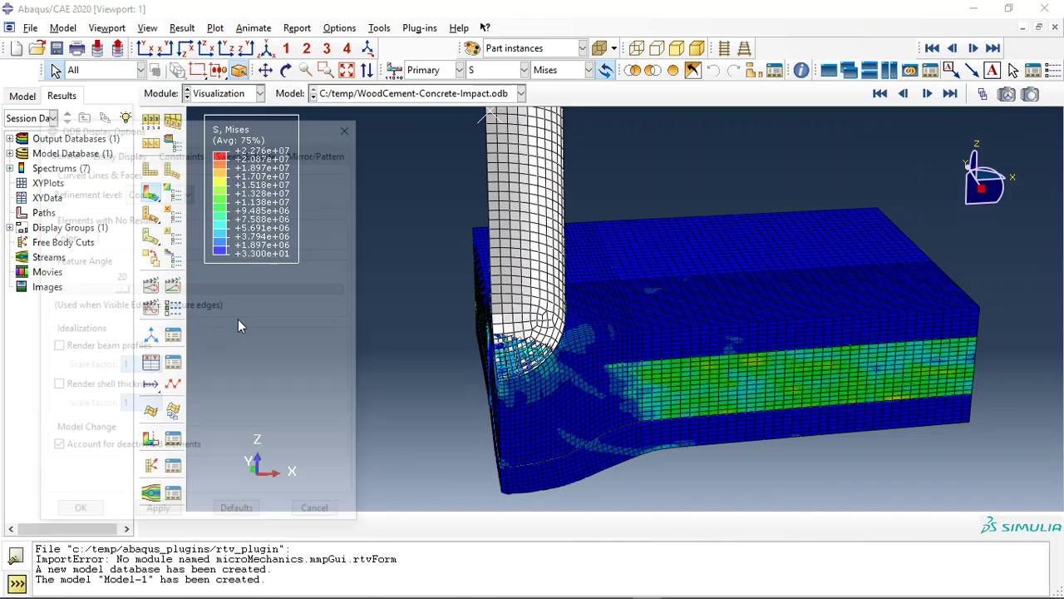
left_click(320, 150)
left_click(189, 211)
left_click(148, 212)
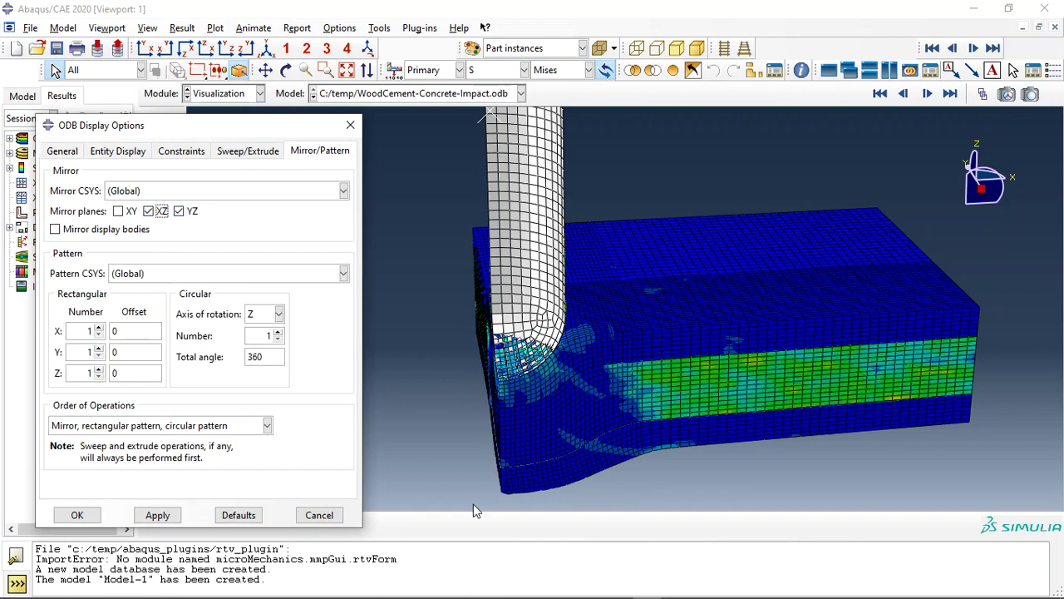
left_click(76, 515)
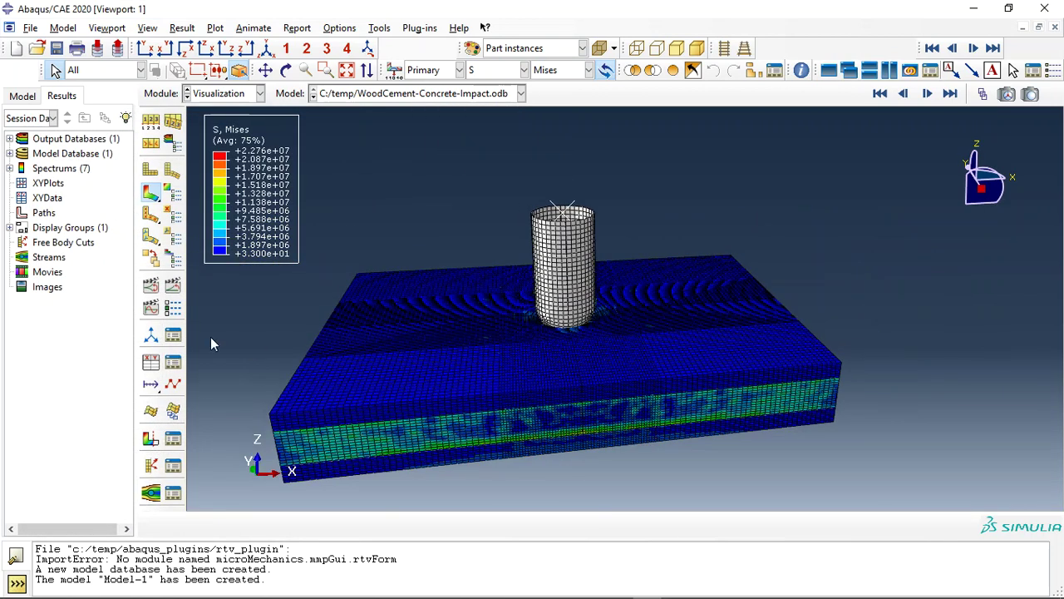
Isolate the upper plate's part instance in the display, replacing the other layers and the impactor
left_click(633, 71)
left_click(416, 523)
left_click(316, 484)
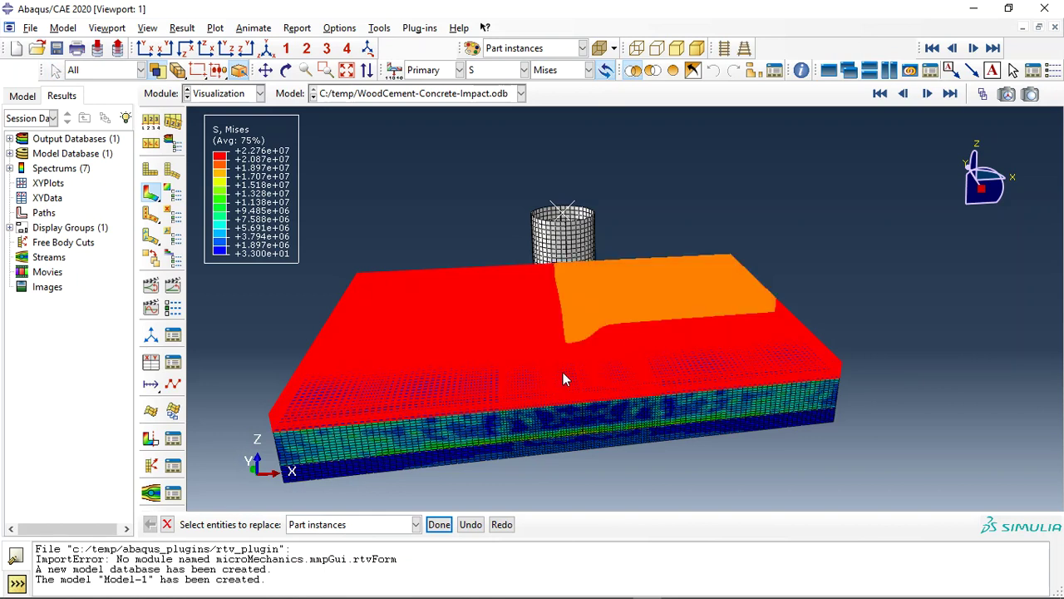
left_click(624, 297)
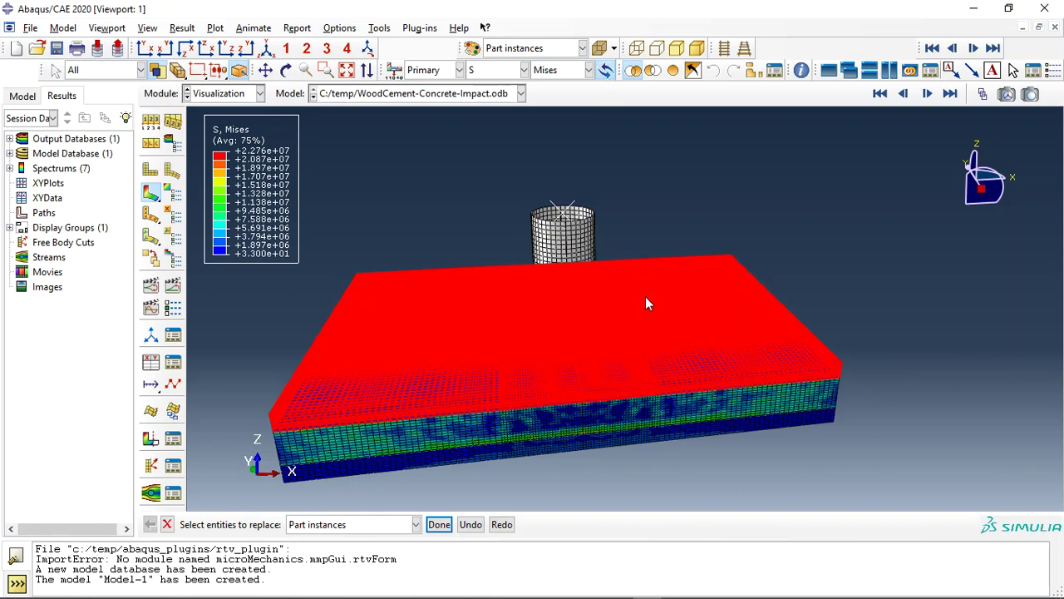
middle_click(645, 295)
scroll(445, 383, "up", 2)
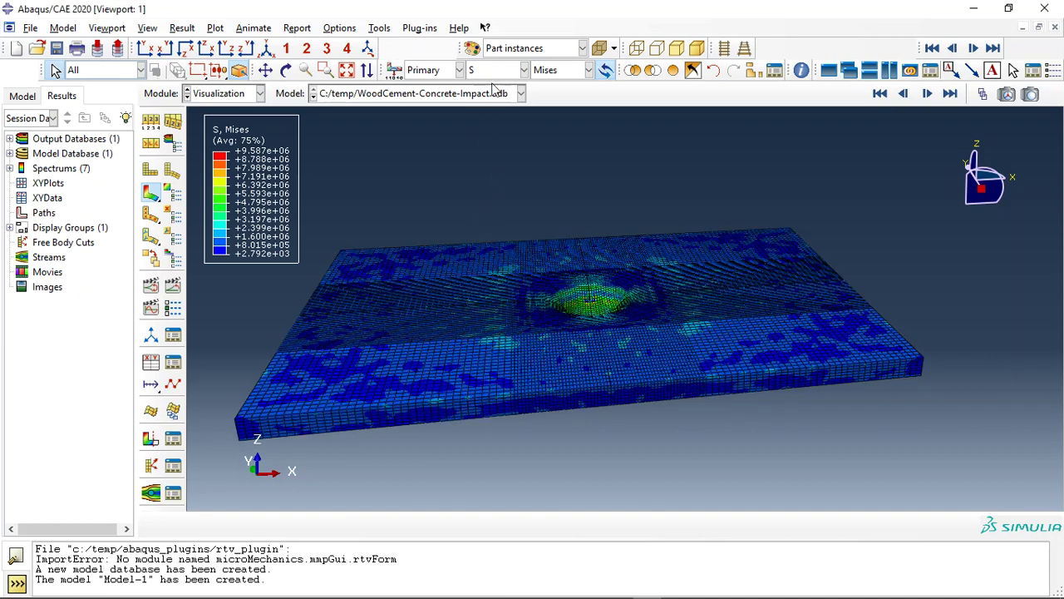
left_click(675, 71)
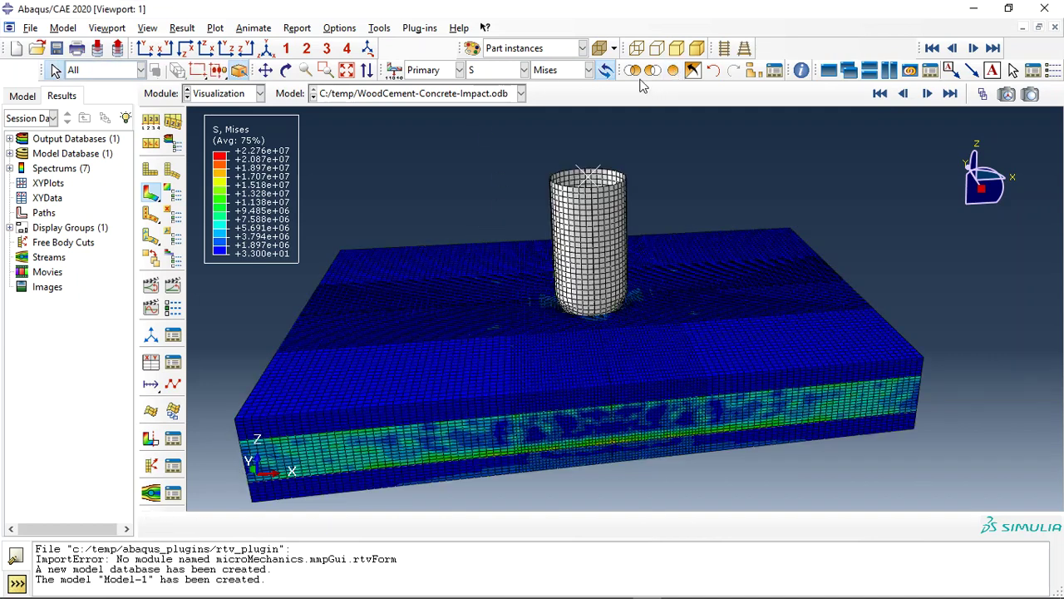
left_click(632, 70)
left_click(736, 188)
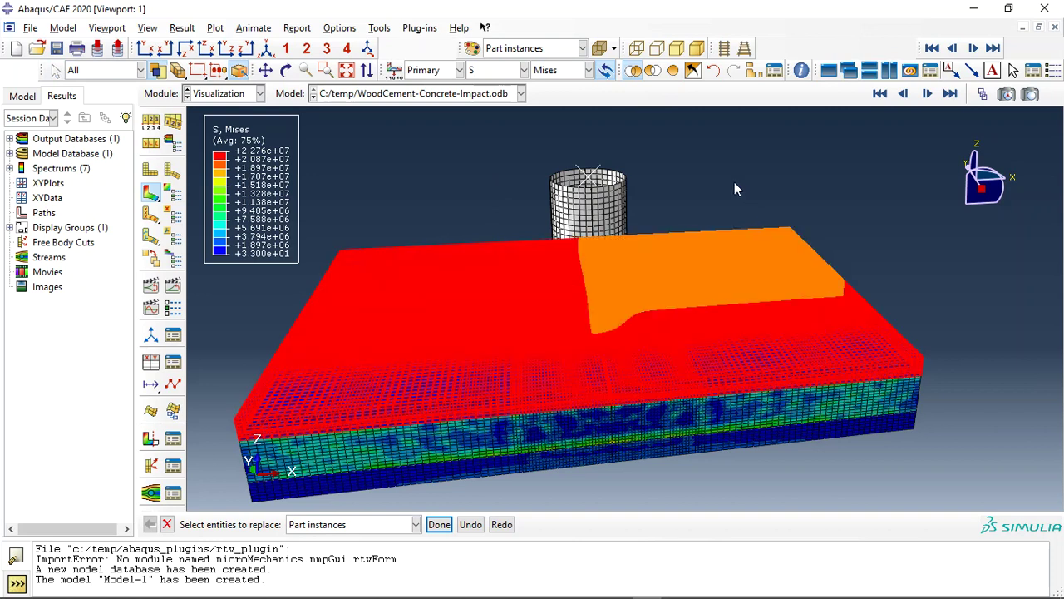
middle_click(734, 188)
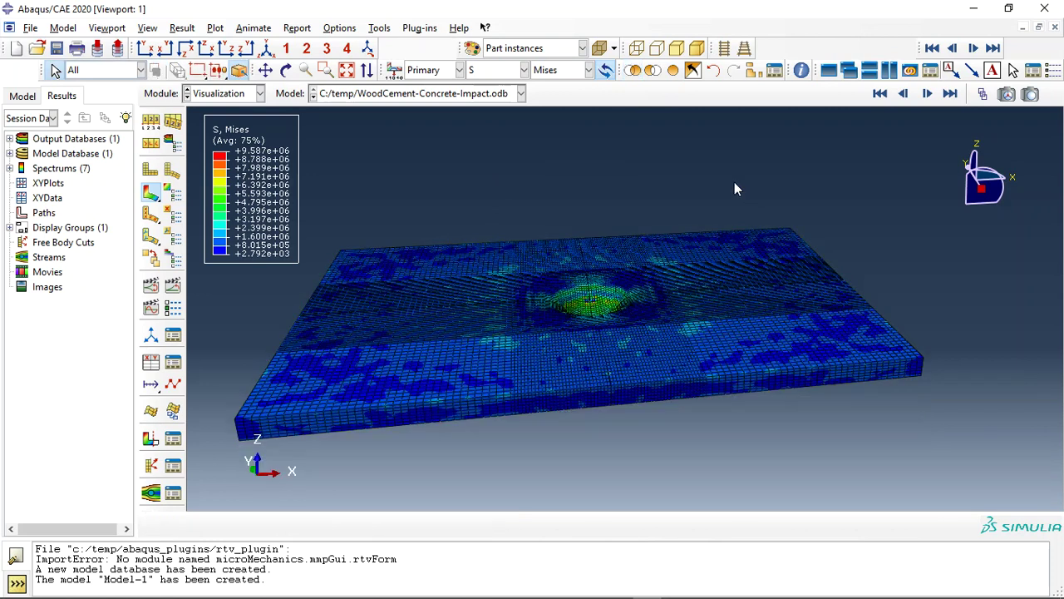
Contour the upper plate by DAMAGET and orient the view to the XY plane
left_click(476, 73)
left_click(502, 102)
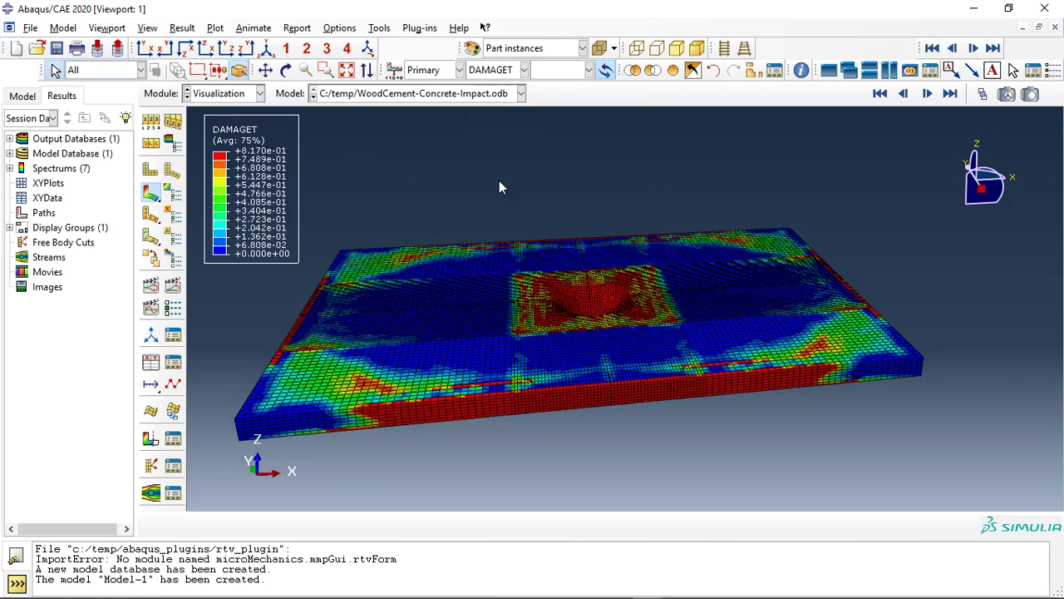
left_click(286, 71)
left_click_drag(474, 200, 491, 283)
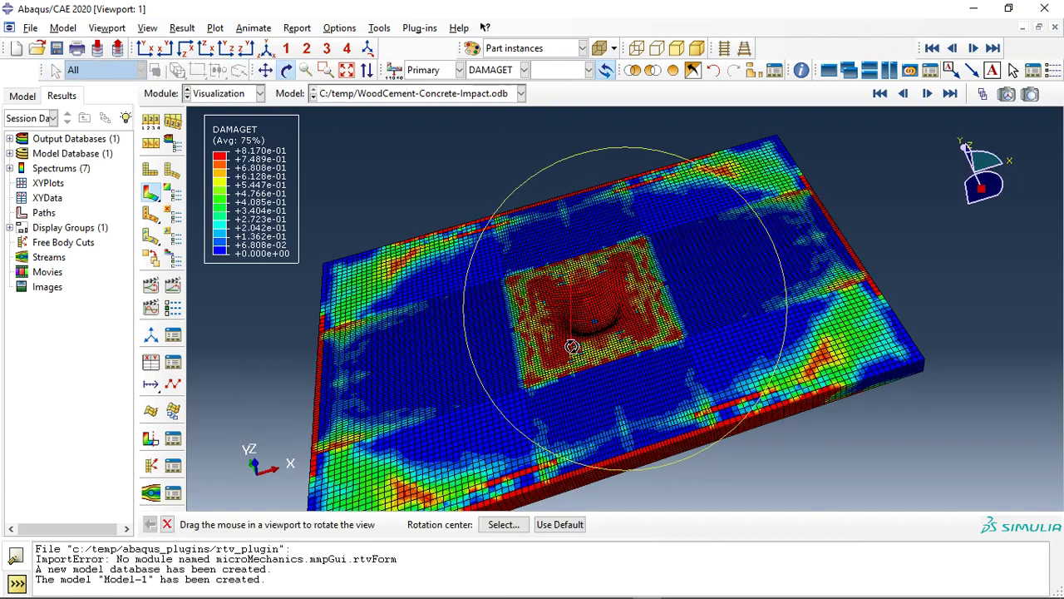
left_click(145, 48)
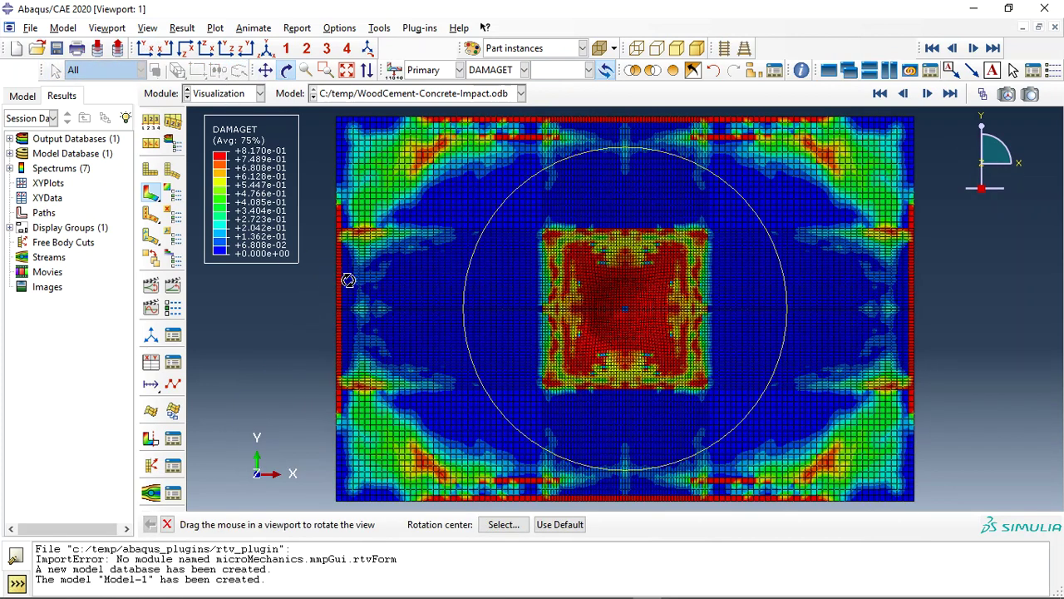
Animate the upper plate's DAMAGET time history, examine the impact zone up close and restore the full XY view
left_click(173, 286)
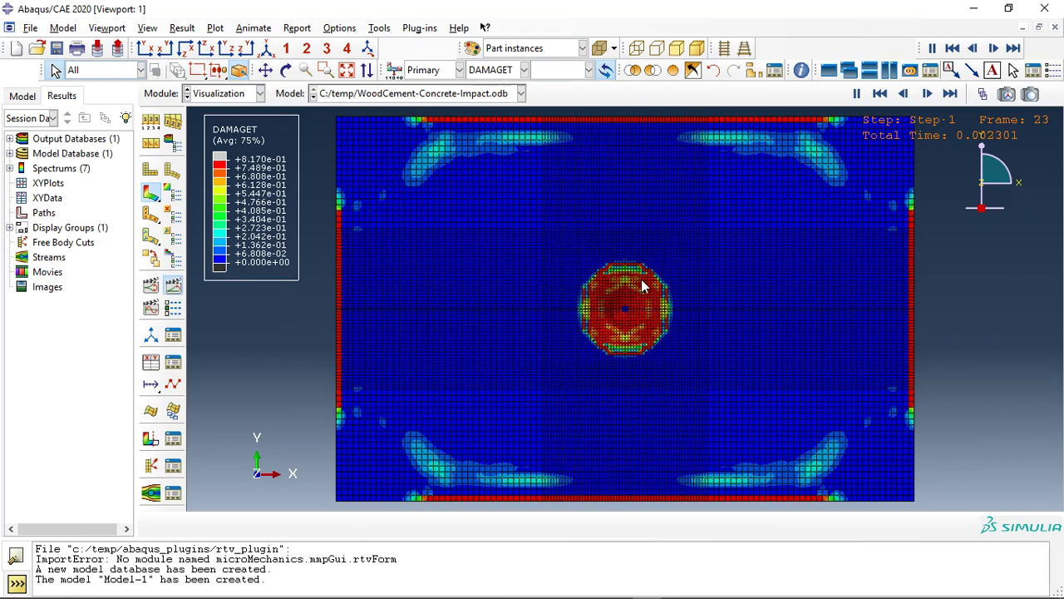
scroll(631, 309, "up", 1)
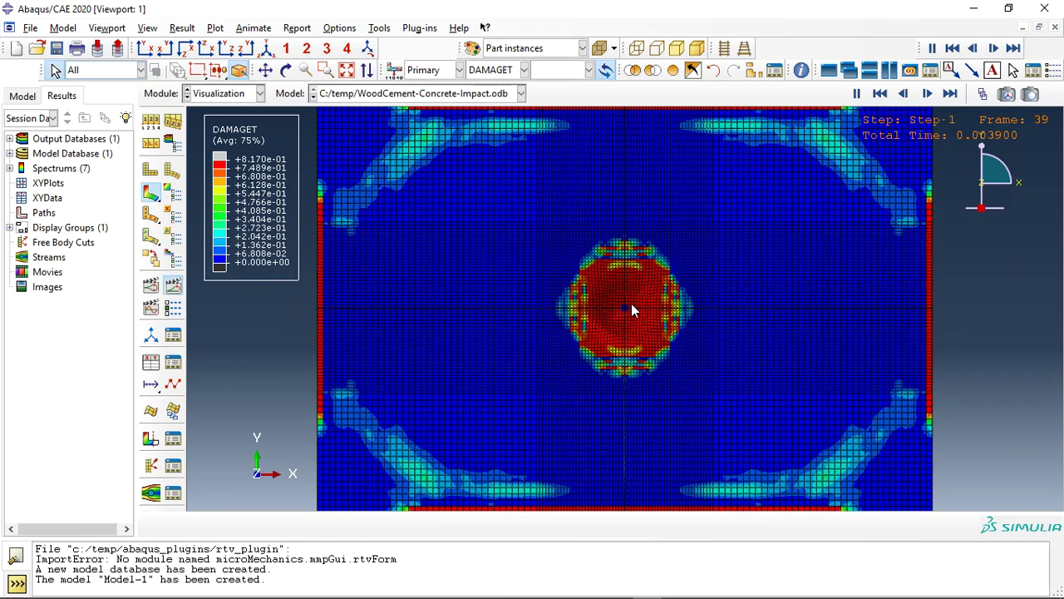
scroll(632, 307, "up", 2)
scroll(632, 303, "up", 1)
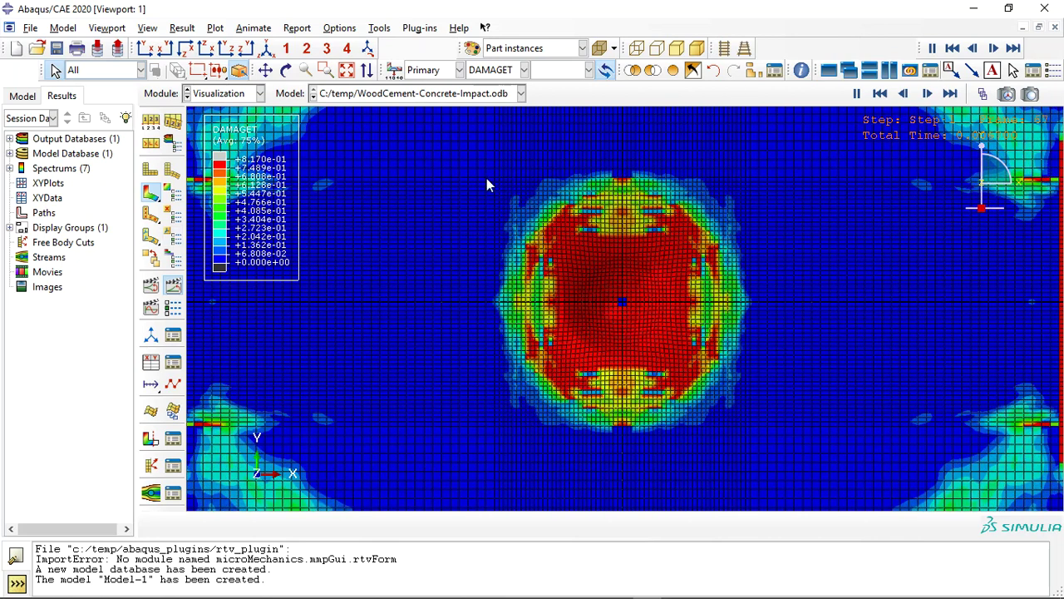
left_click(172, 288)
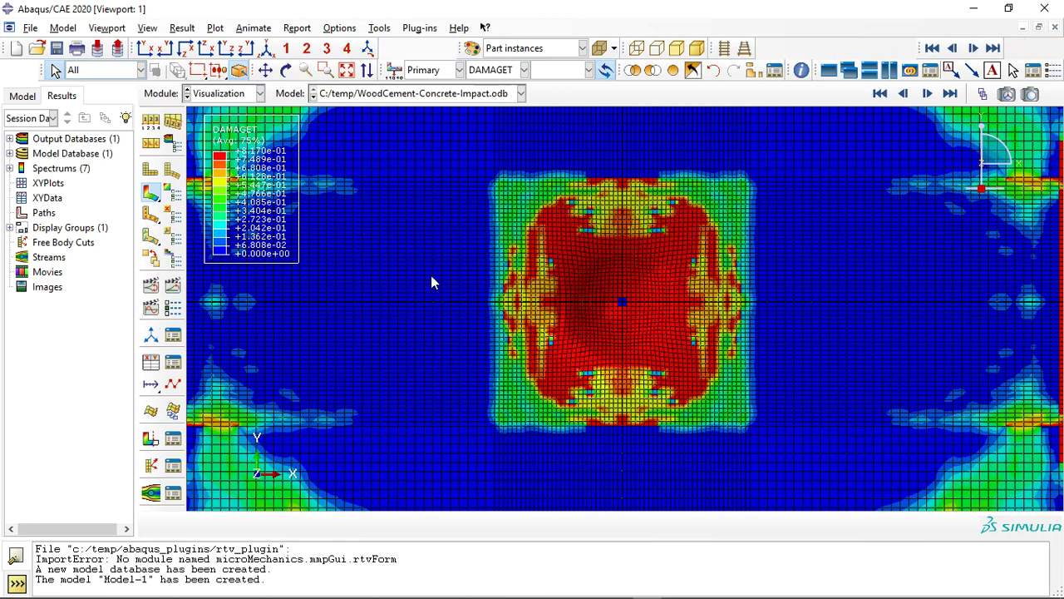
left_click(167, 49)
left_click(146, 49)
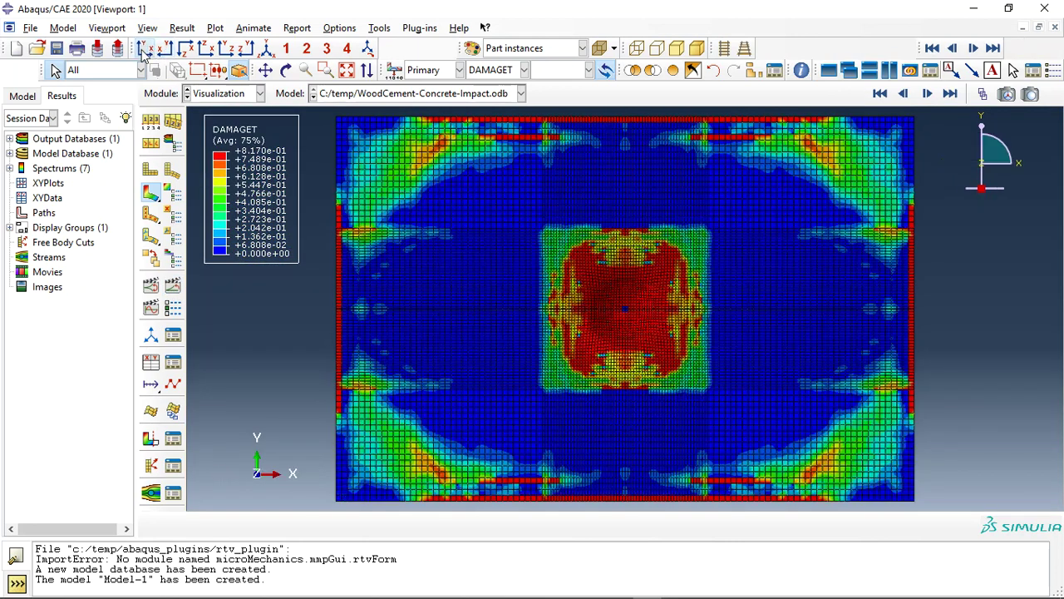
Create a display group selection that shows only the CONCRETE-CORE-1 part instance
left_click(753, 71)
left_click(254, 151)
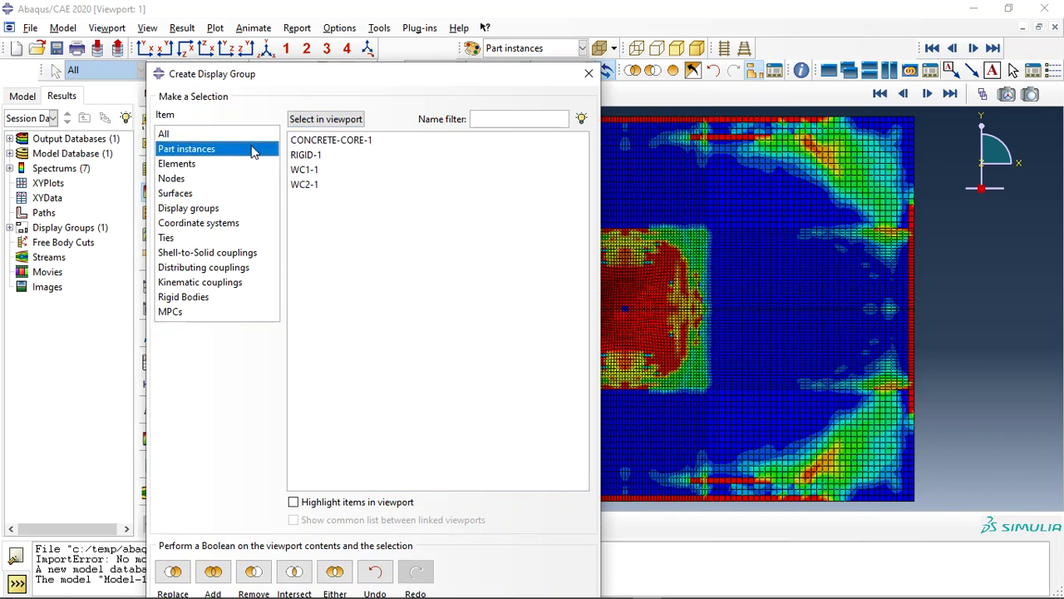
left_click(326, 142)
left_click(173, 572)
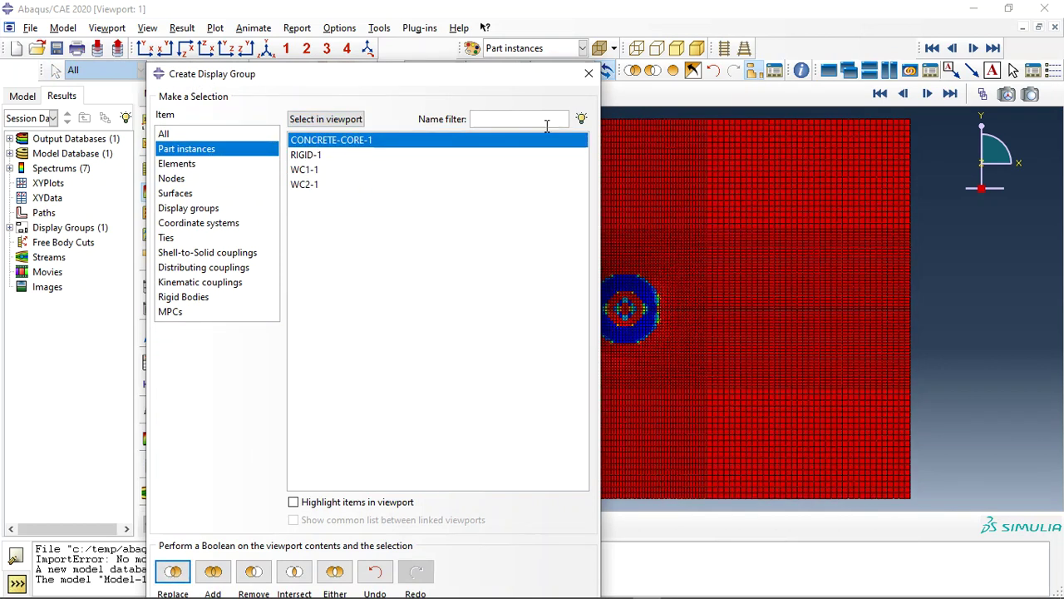
left_click(587, 76)
Animate the concrete core's DAMAGET contours over time and switch the contour variable to DAMAGEC
left_click(172, 286)
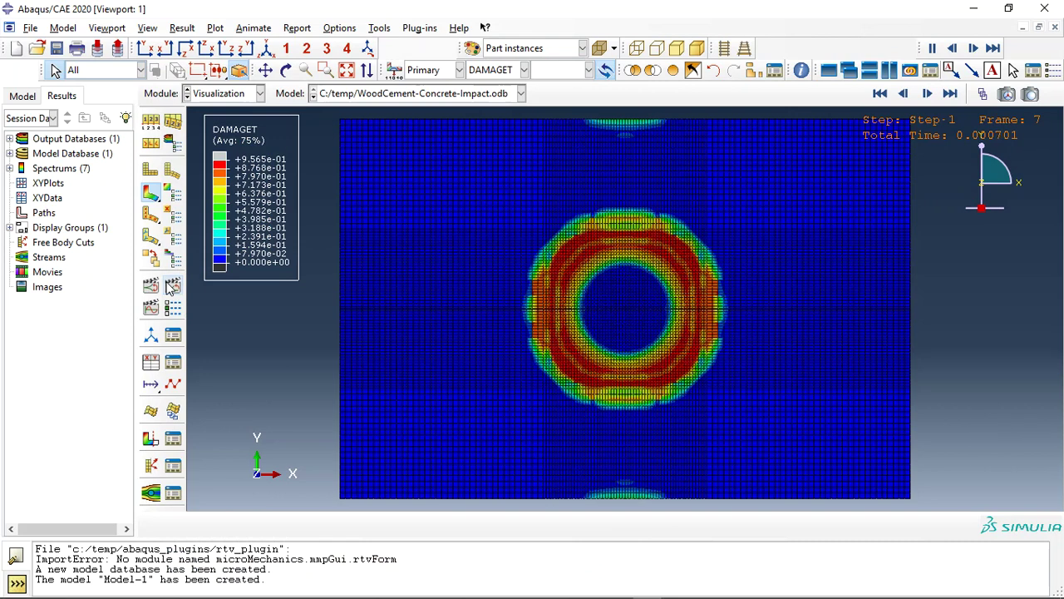
left_click(523, 70)
left_click(495, 84)
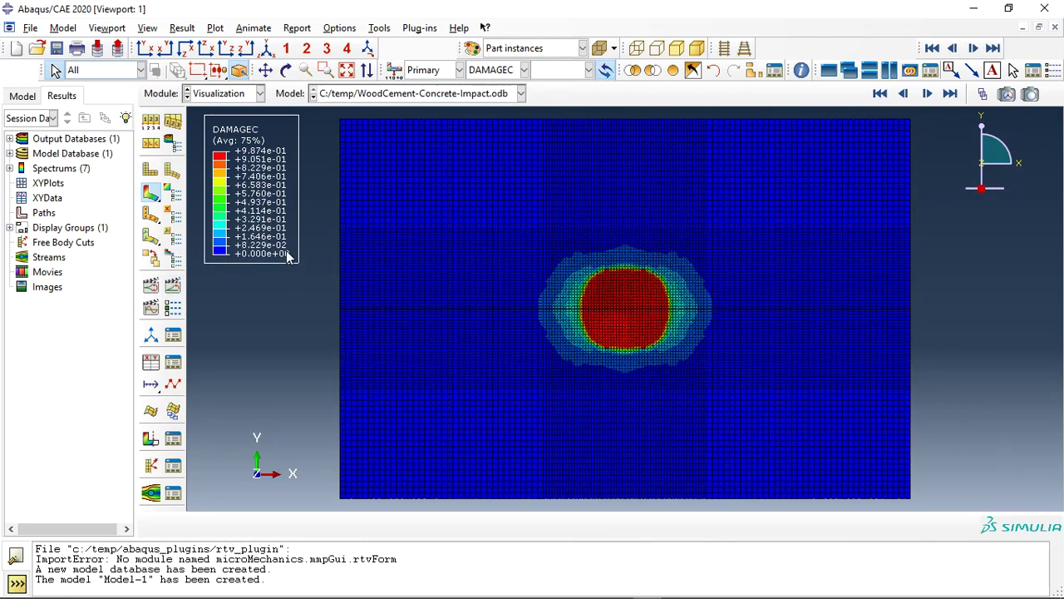
Contour the concrete core by SDEG and play its time-history animation in the XY view
left_click(505, 70)
left_click(489, 208)
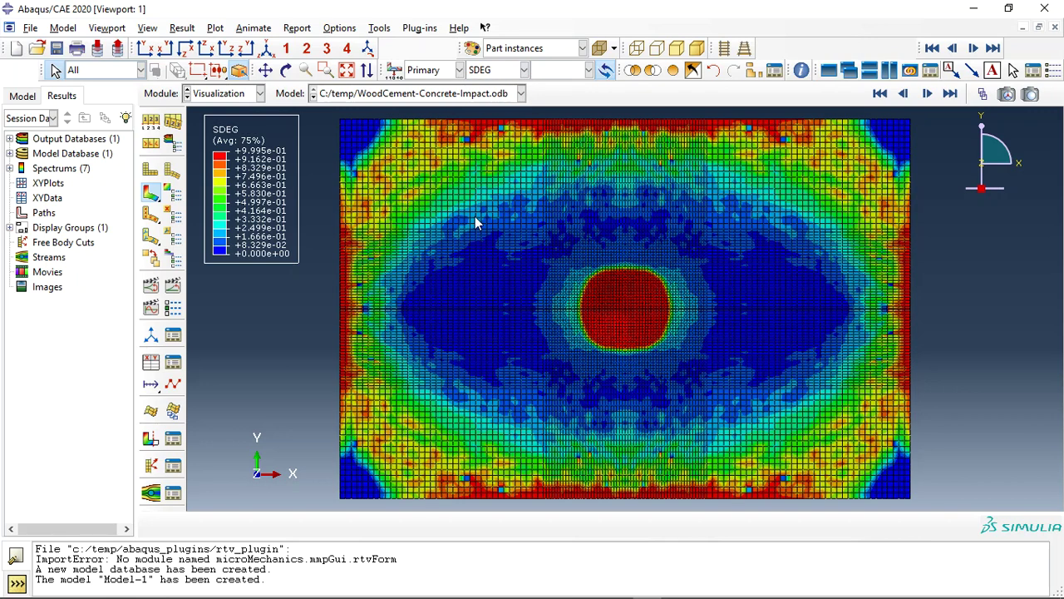
left_click(173, 286)
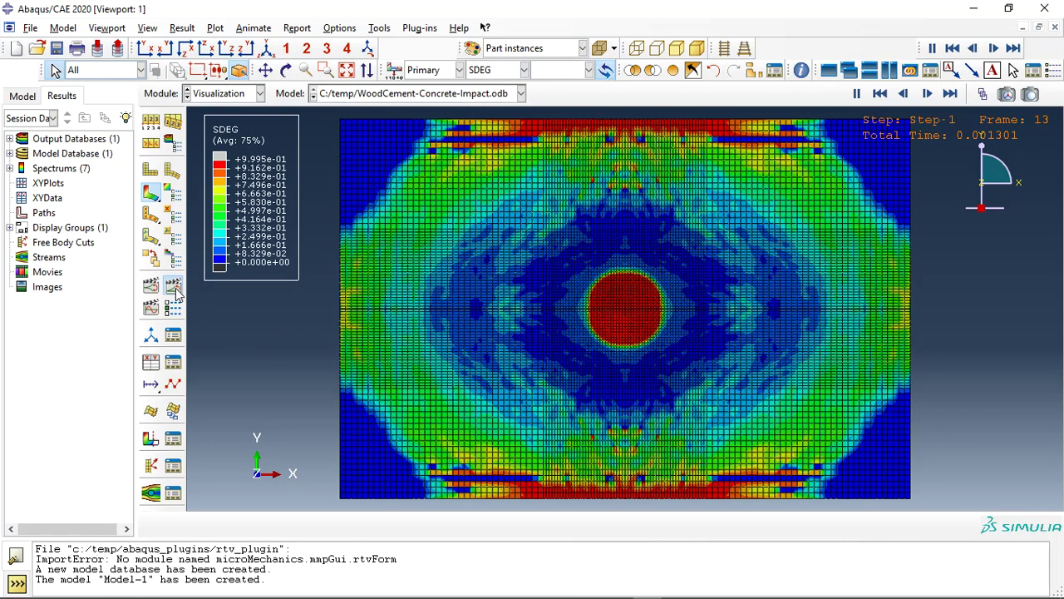
left_click(148, 28)
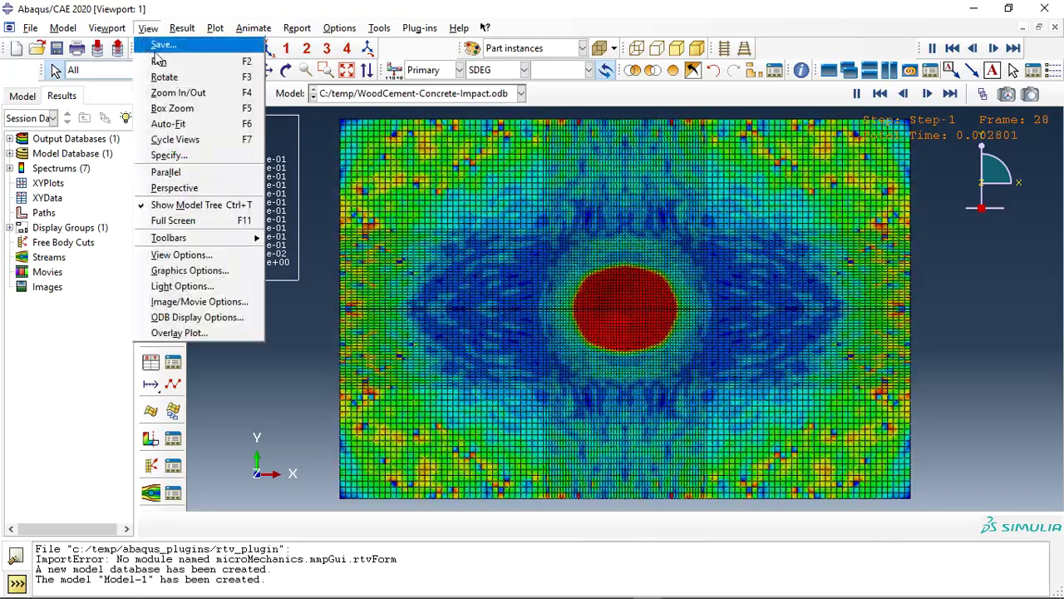
left_click(147, 28)
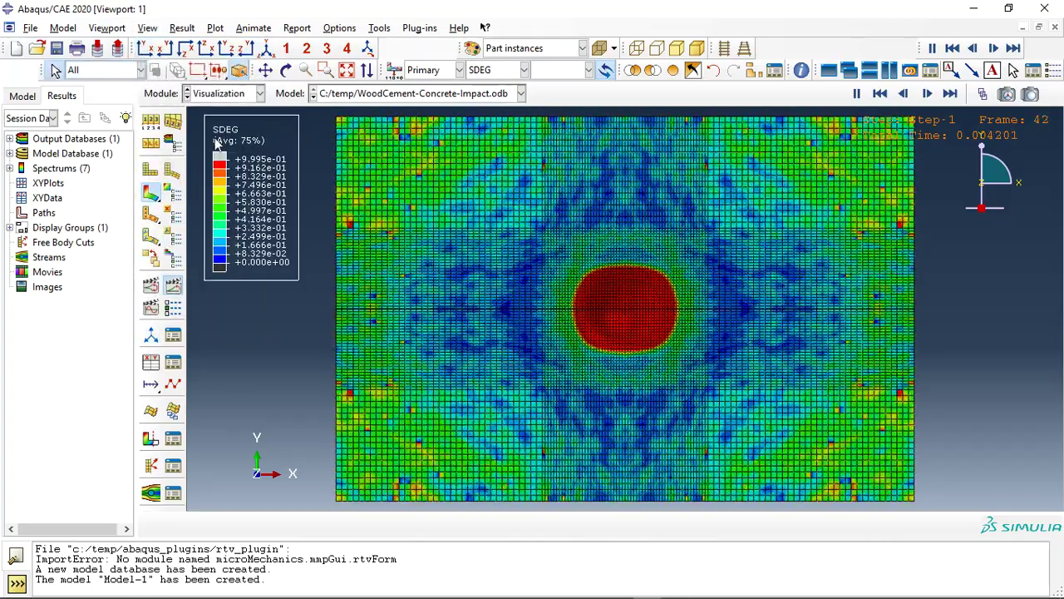
Review the concrete core's animated DAMAGET contours, followed by its DAMAGEC contours
left_click(524, 70)
left_click(493, 92)
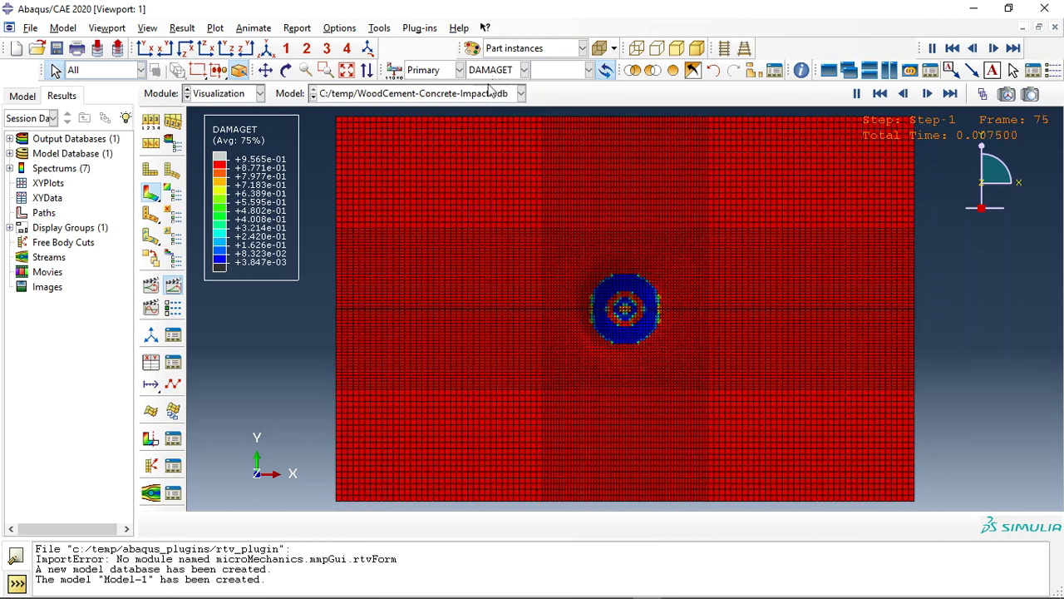
left_click(497, 71)
left_click(491, 100)
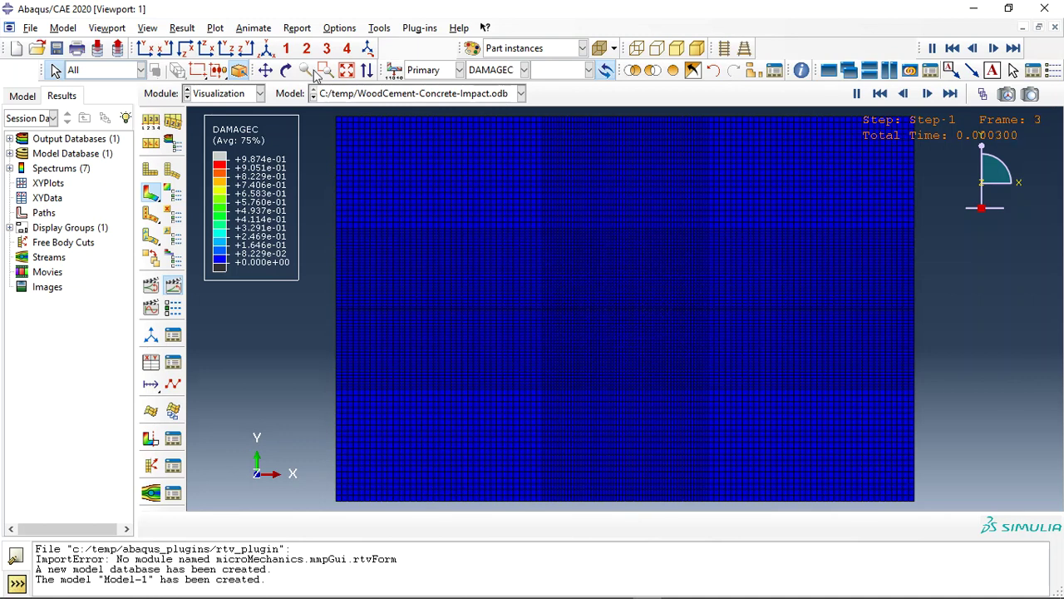
Stop the DAMAGEC animation, go to the last frame and rotate the model to show the core's underside
left_click(173, 285)
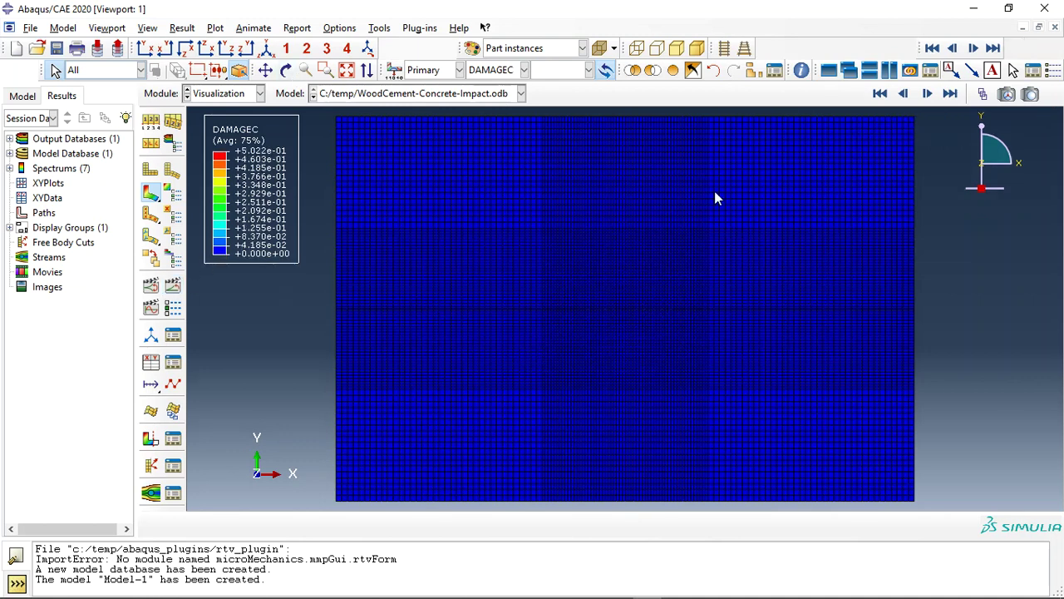
left_click(950, 93)
left_click(286, 70)
left_click_drag(518, 316, 572, 189)
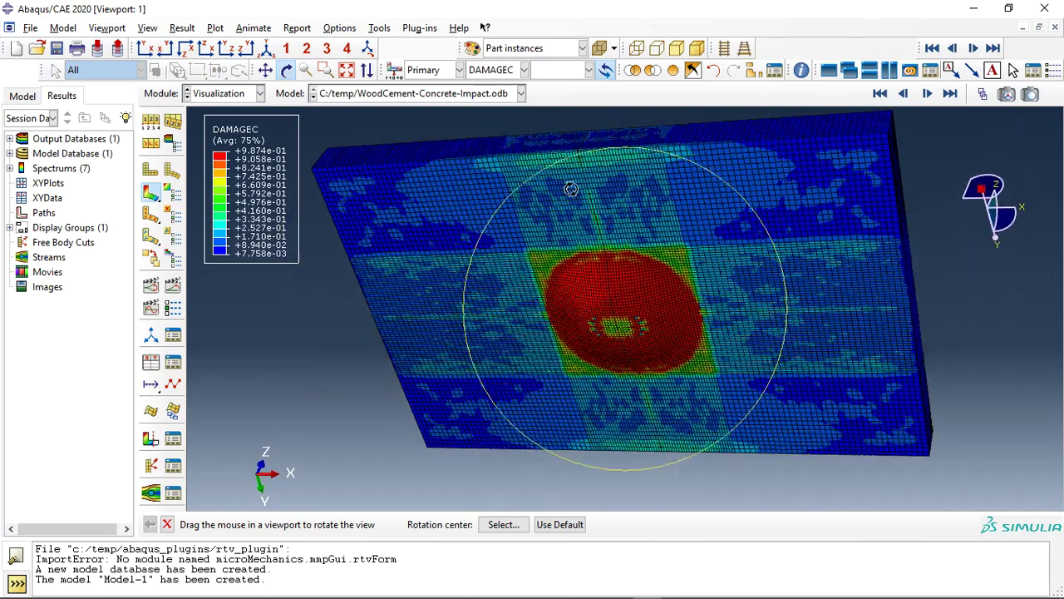
Display only the WC2-1 part instance and rotate the model to show its upper face
left_click(673, 72)
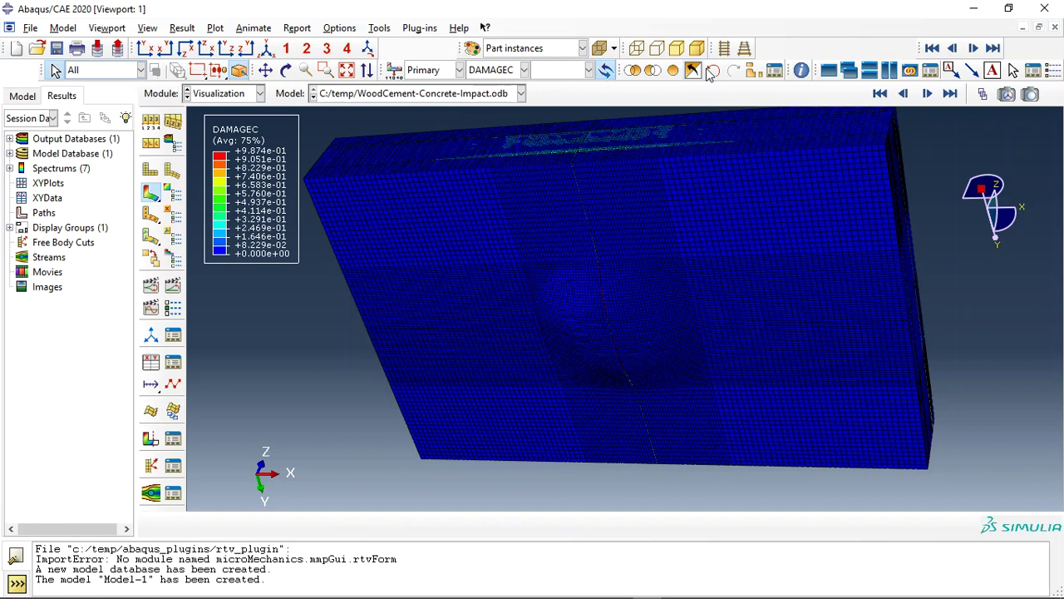
left_click(692, 72)
left_click(306, 184)
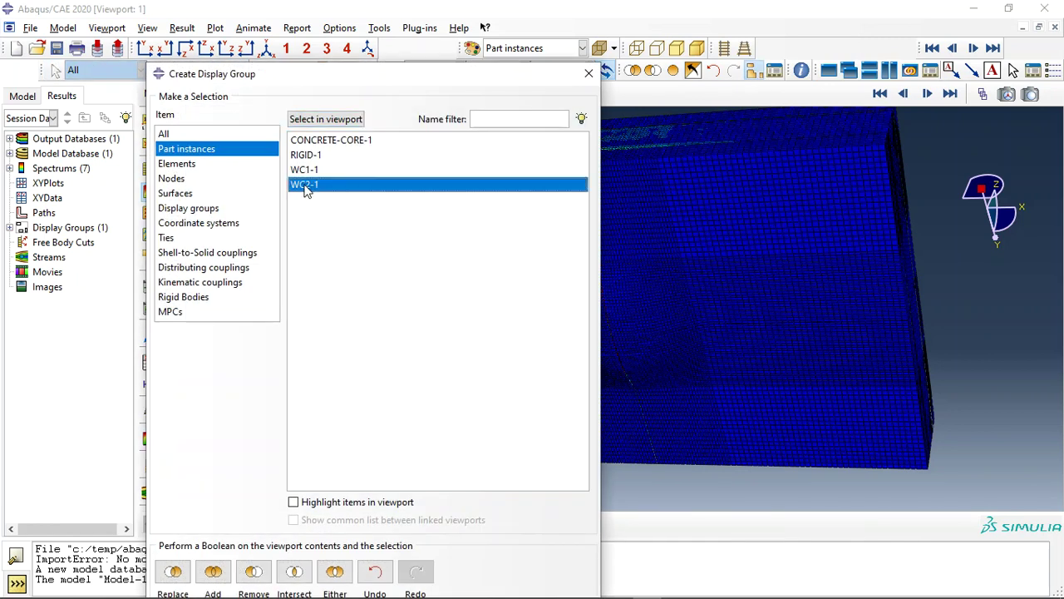
left_click(174, 572)
left_click(588, 74)
left_click(286, 70)
left_click_drag(573, 213, 644, 276)
Play the time-history animation of the WC2-1 layer's DAMAGEC contours
left_click(951, 93)
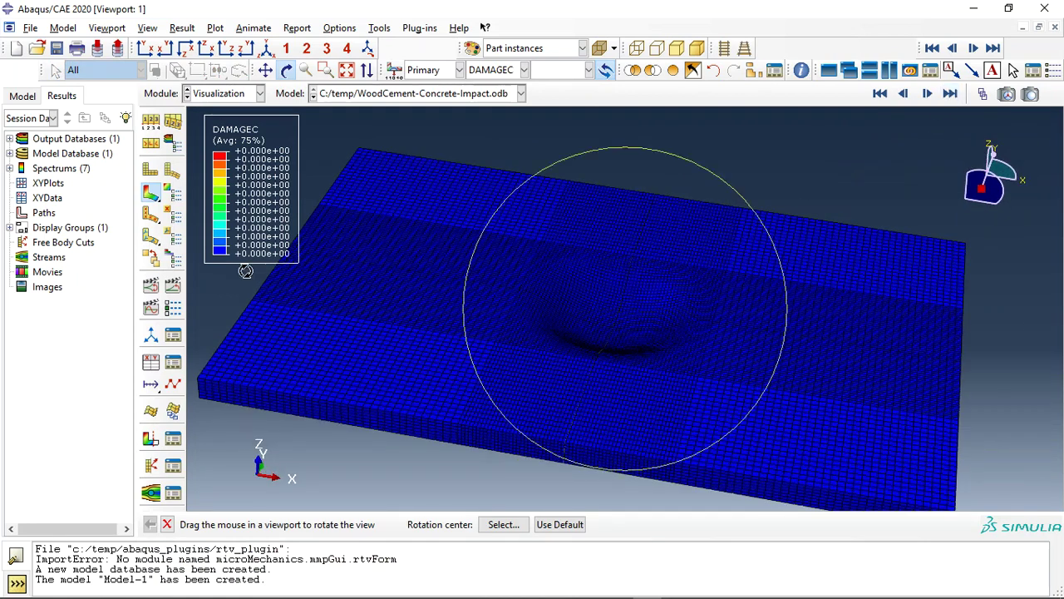
left_click(173, 287)
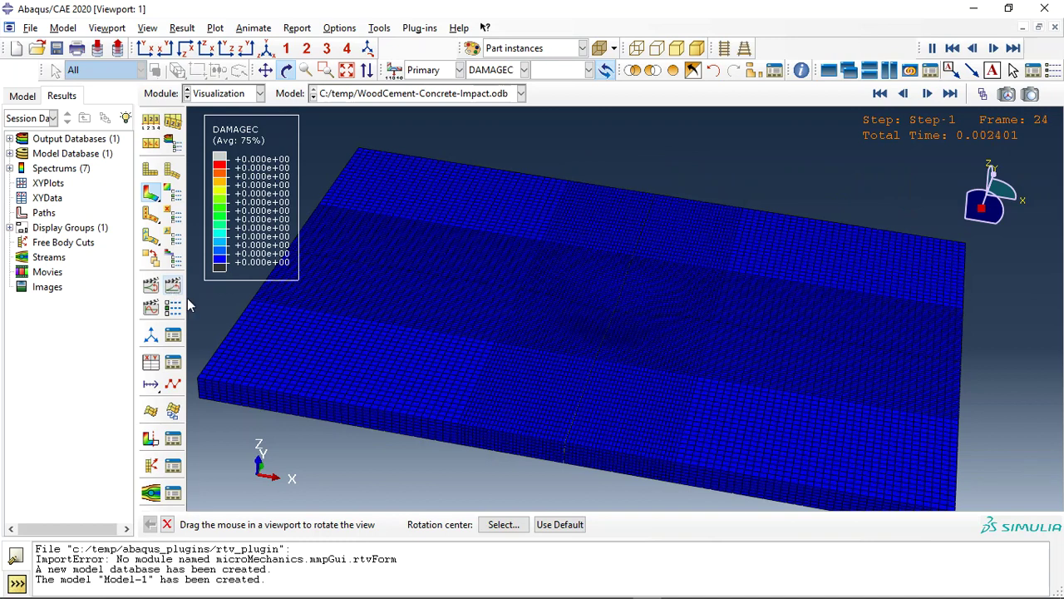
left_click(172, 289)
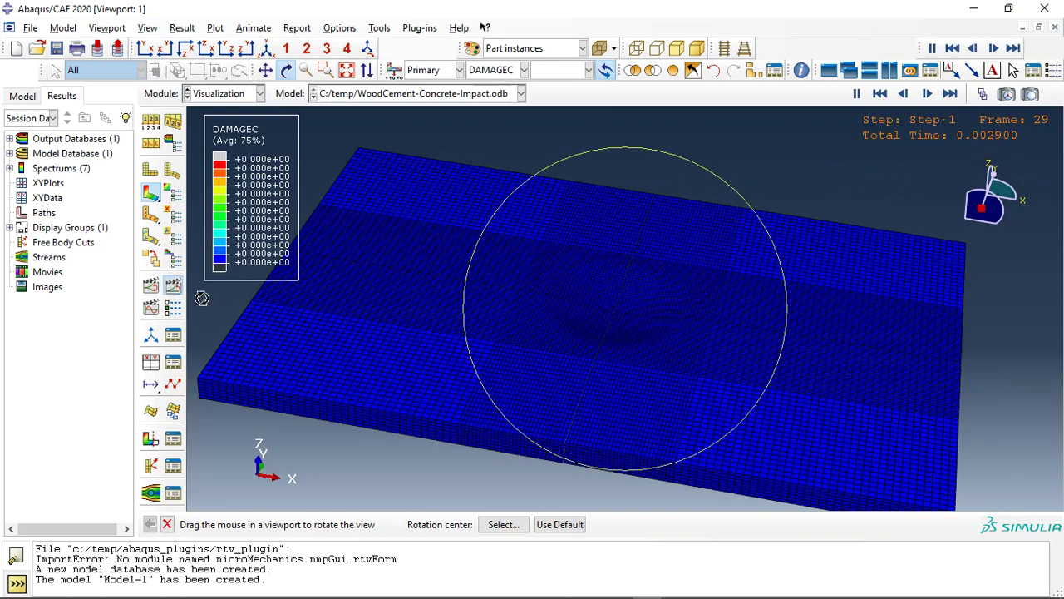
left_click(172, 287)
Contour the WC2-1 layer by DAMAGET and play its time-history animation
left_click(495, 70)
left_click(489, 103)
left_click_drag(599, 307, 538, 299)
key("Escape")
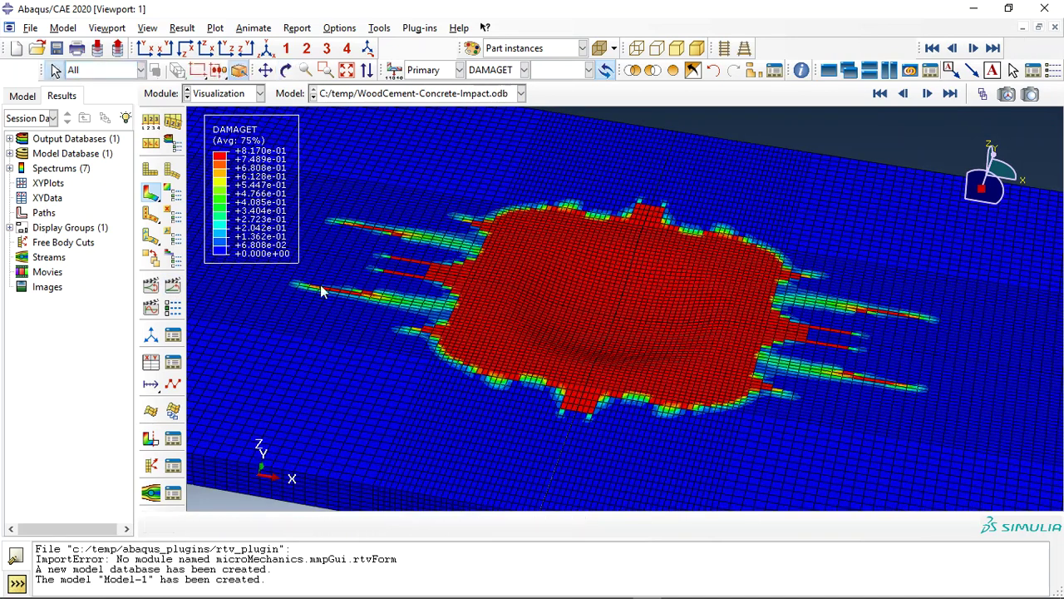
left_click(172, 287)
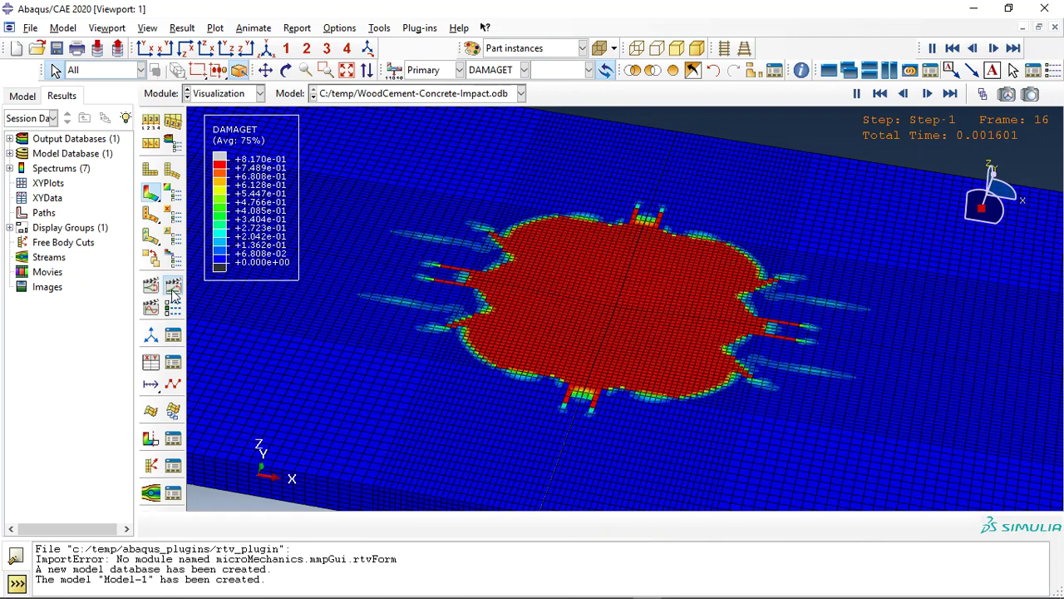
Switch the WC2-1 layer's animated contours to SDEG and view the whole layer
left_click(499, 70)
left_click(502, 207)
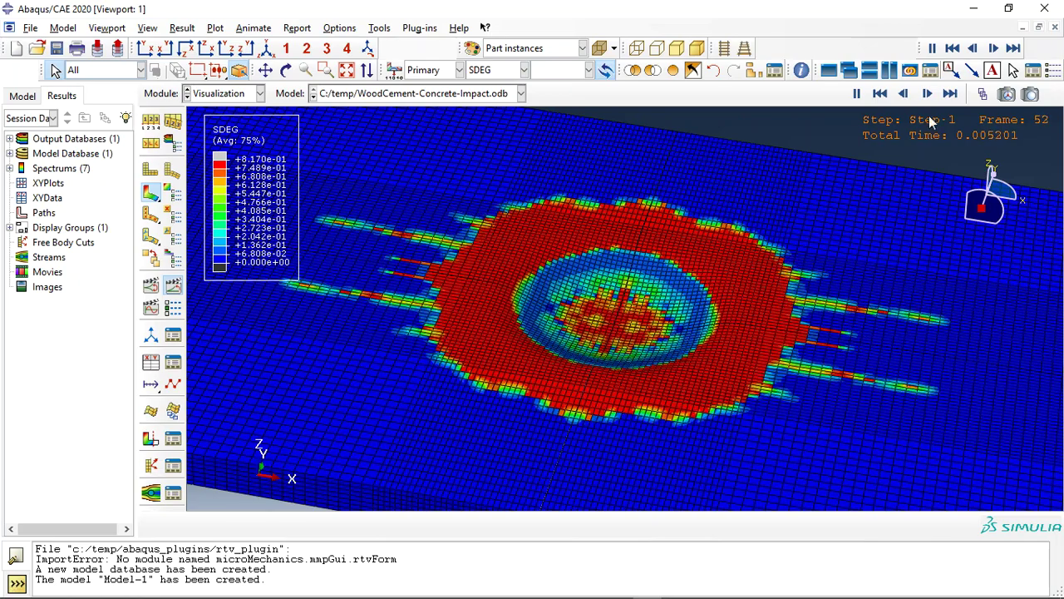
scroll(375, 258, "down", 2)
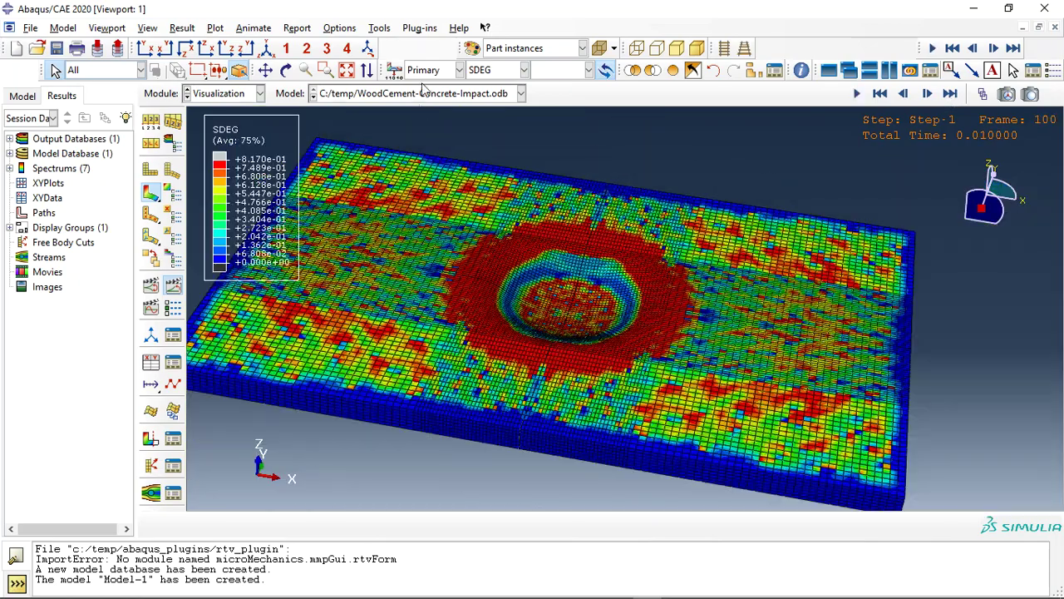
Restore all part instances to the display and contour the full assembly by PEEQ
left_click(673, 69)
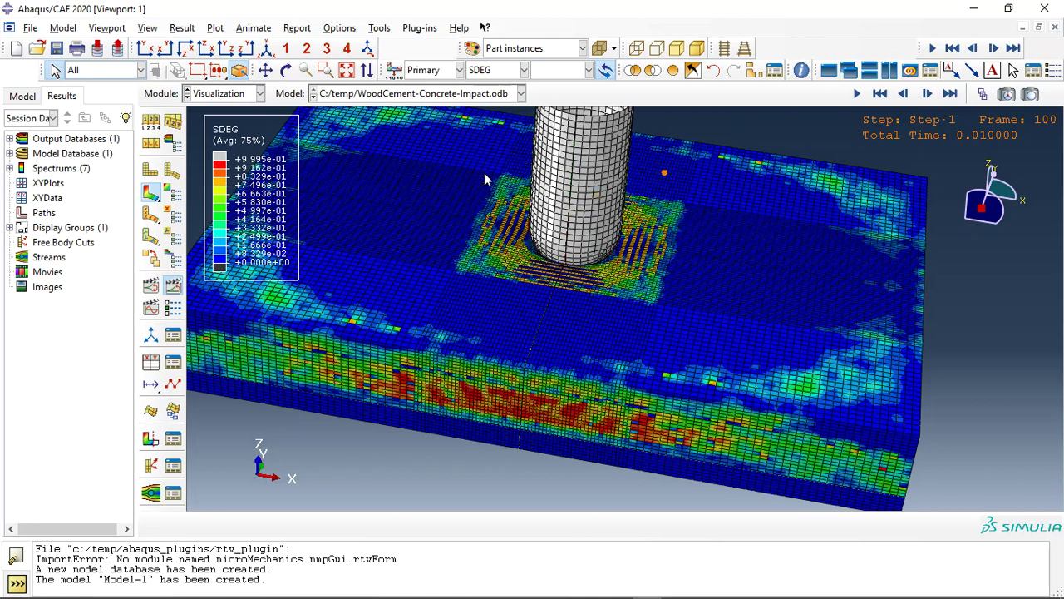
left_click(487, 71)
left_click(490, 144)
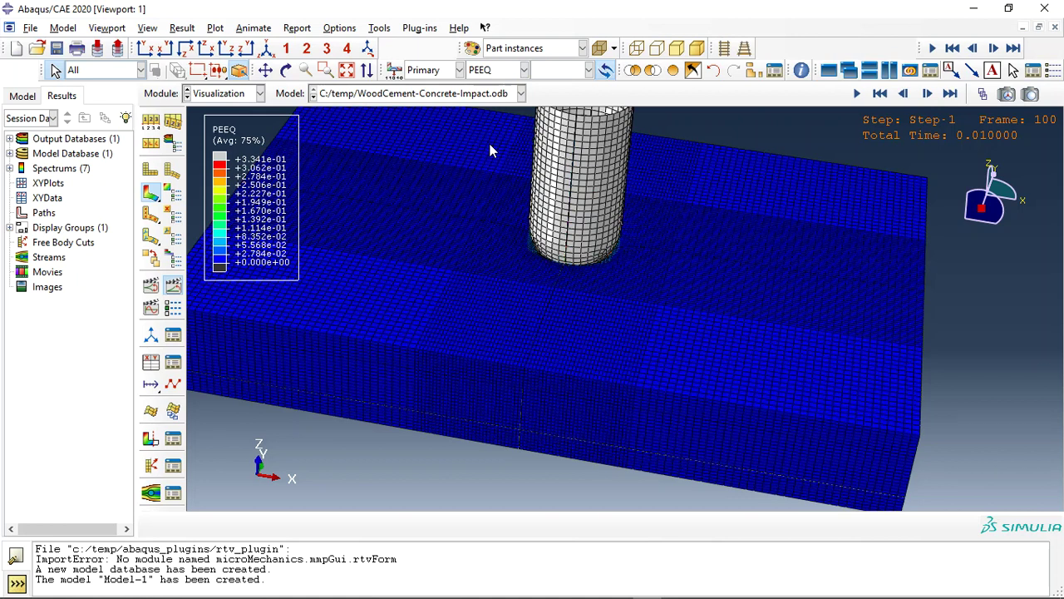
Turn off mirroring about the XZ and YZ planes to view the PEEQ contours on the quarter model
left_click(148, 28)
left_click(197, 316)
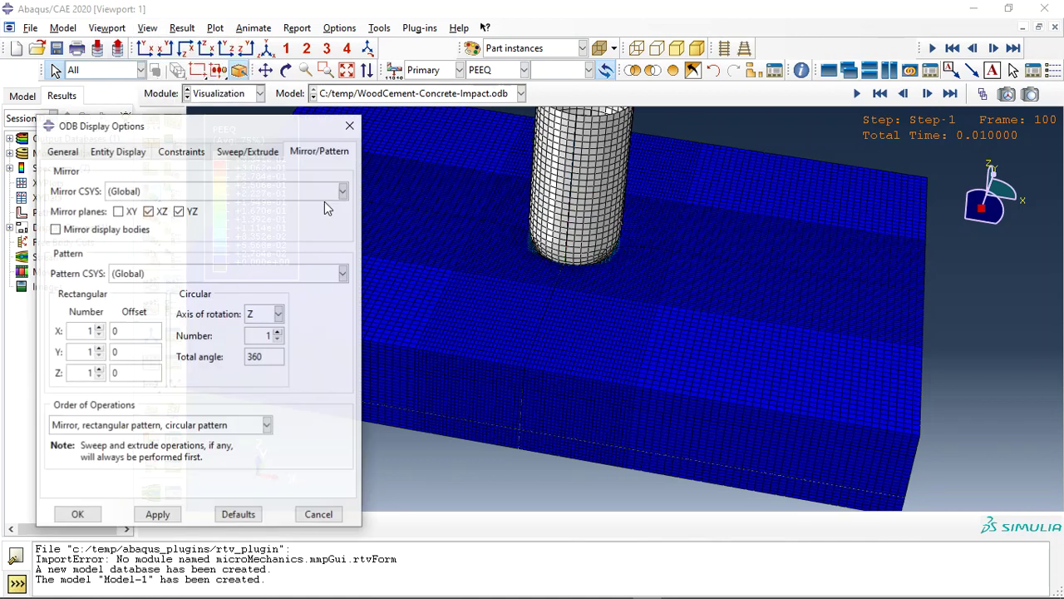
left_click(158, 211)
left_click(191, 212)
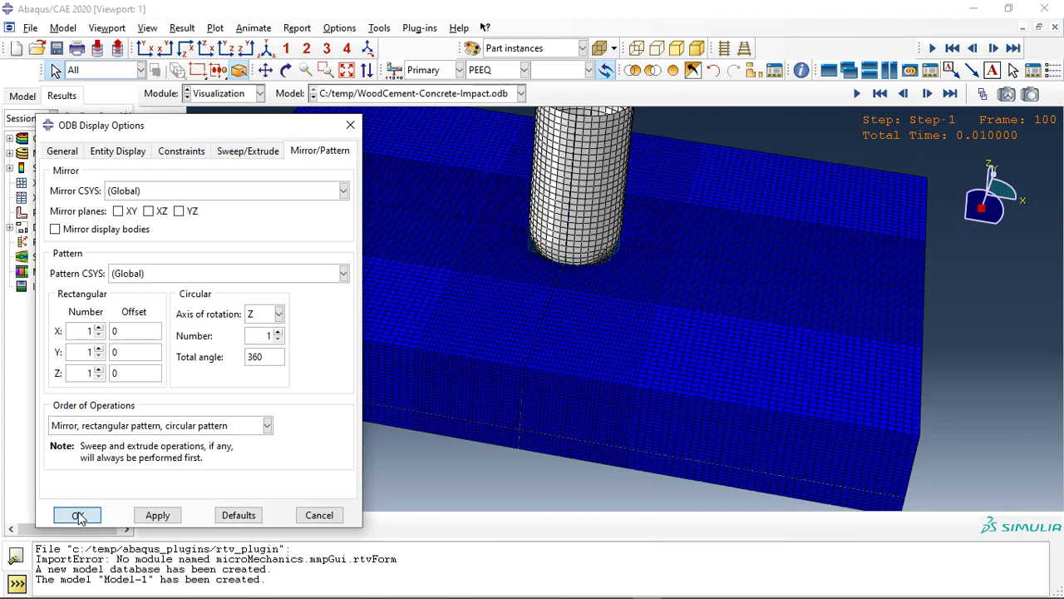
left_click(77, 515)
scroll(586, 300, "up", 5)
scroll(586, 295, "down", 3)
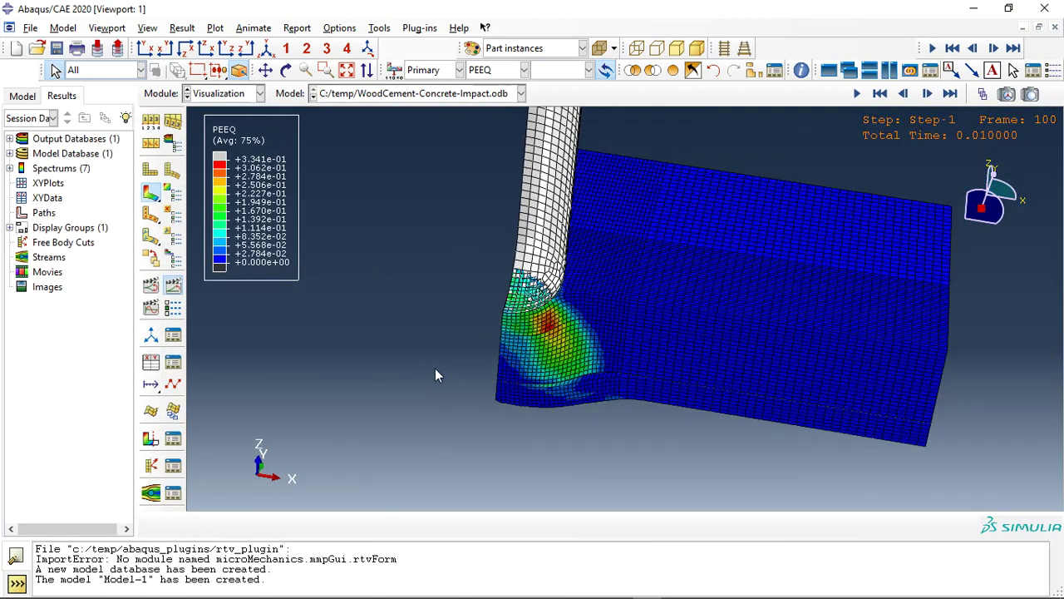
left_click_drag(435, 374, 380, 309, "ctrl+alt")
Create XY data from ODB history output and select the RF3 reaction forces from CONCRETE-CORE-1 Node 1 through WC2-1 Node 8334
left_click(153, 362)
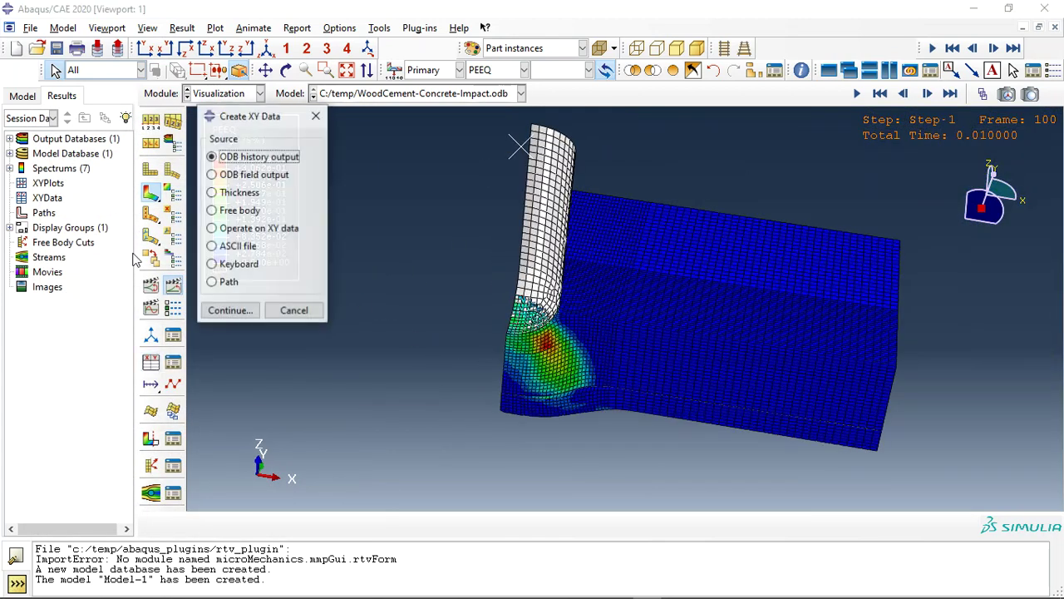
left_click(237, 308)
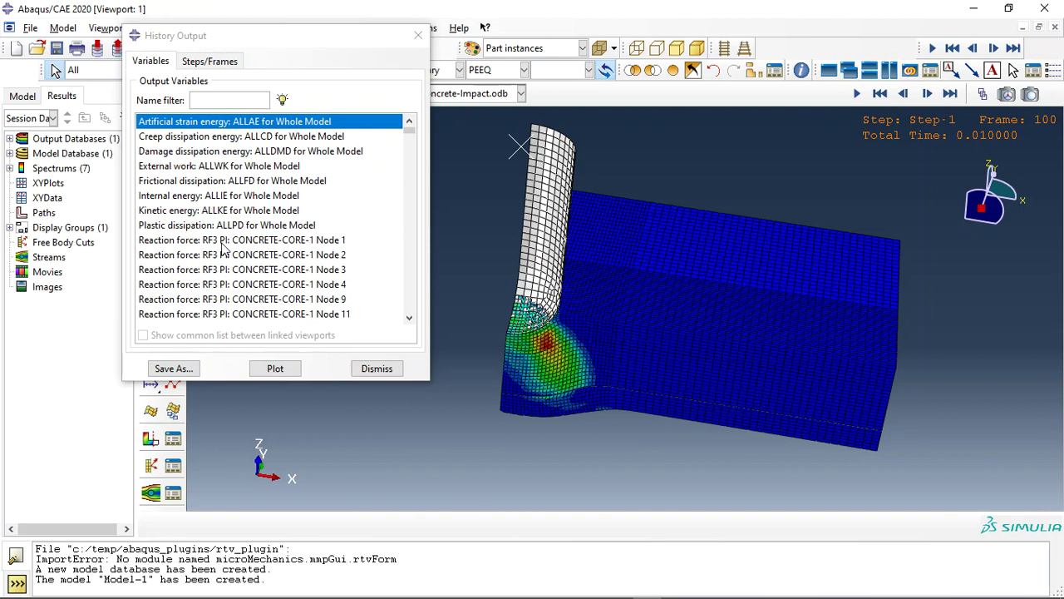
scroll(275, 265, "down", 2)
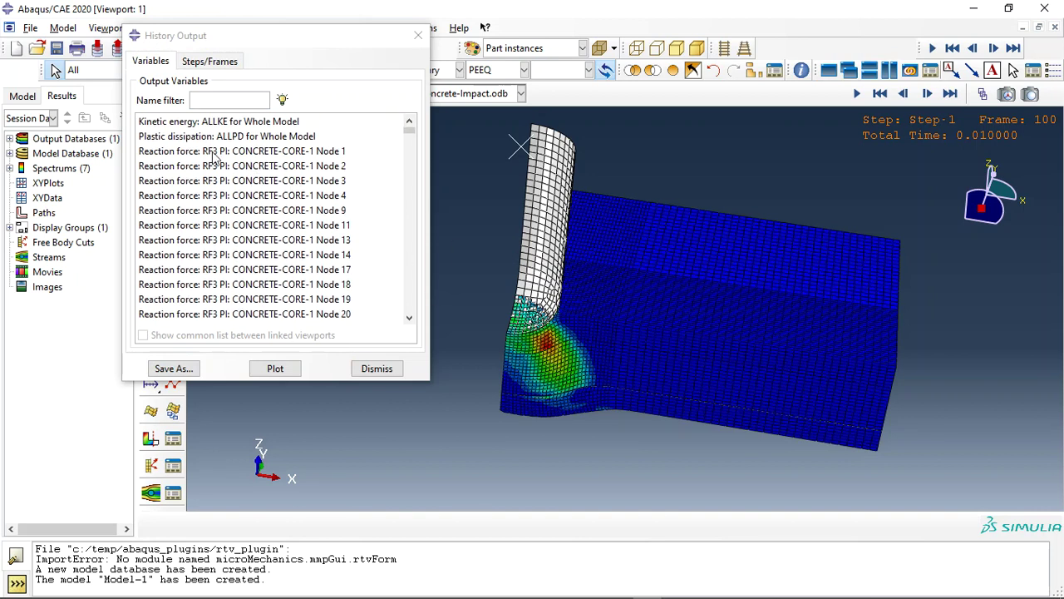
left_click(215, 158)
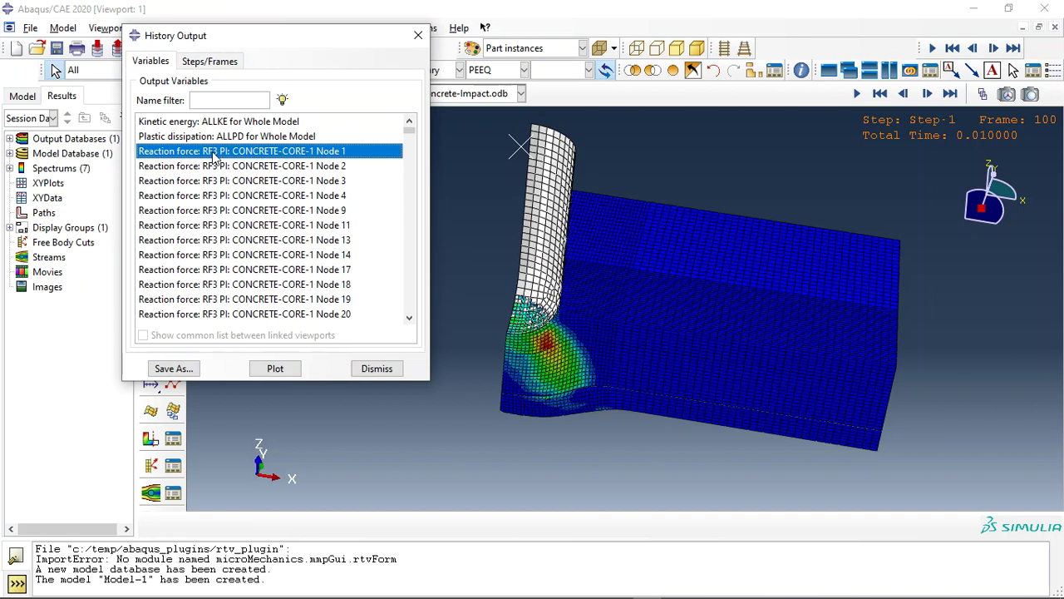
left_click_drag(212, 164, 215, 597)
left_click_drag(266, 597, 266, 597)
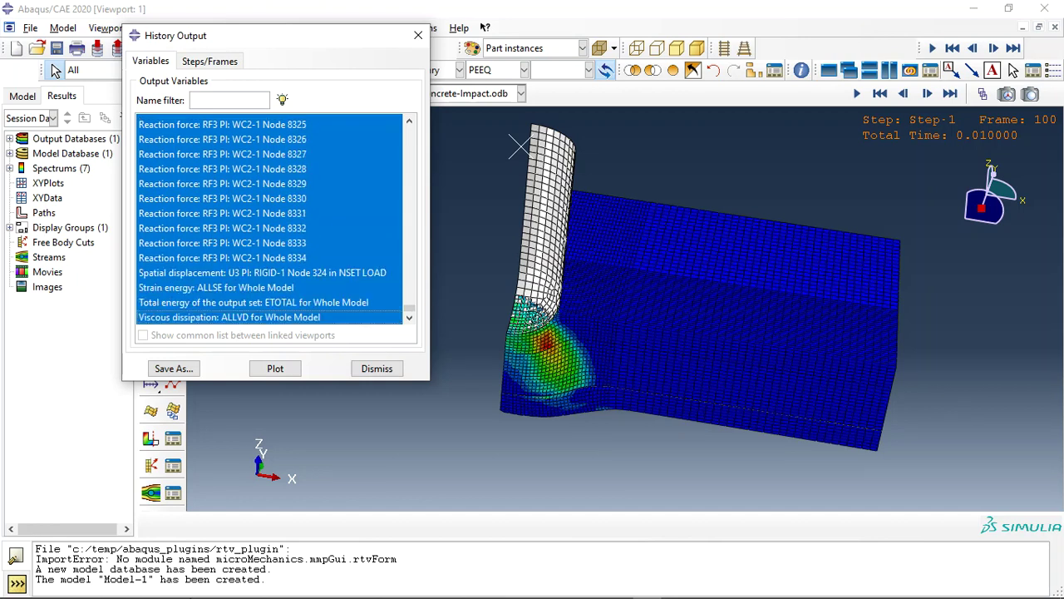
left_click_drag(124, 483, 165, 267)
Save the selected reaction forces as summed XY data with its curve plotted, and return to the PEEQ contour plot
left_click(166, 368)
left_click(214, 218)
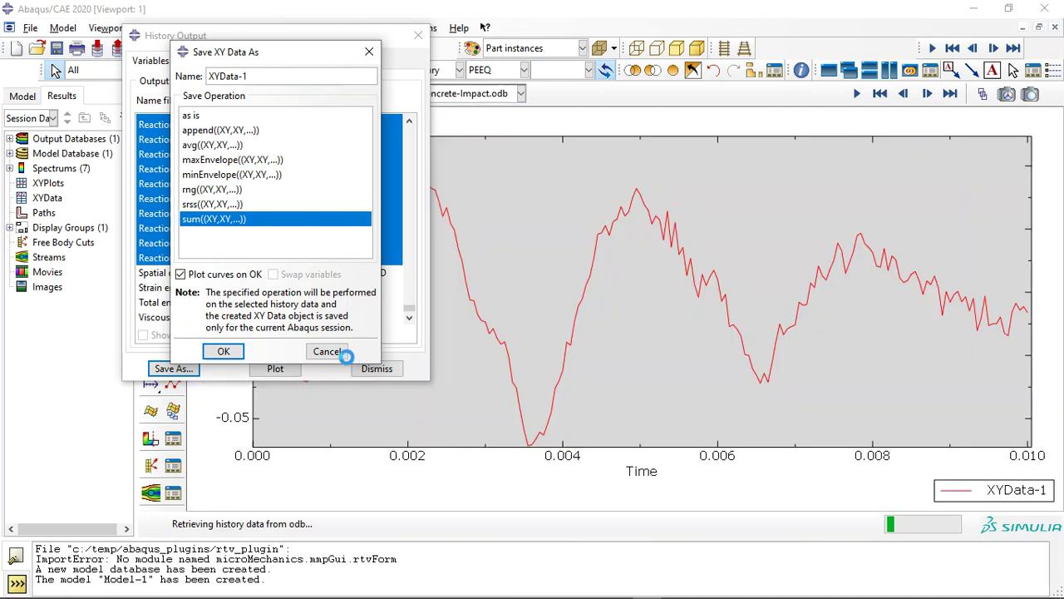
left_click(343, 351)
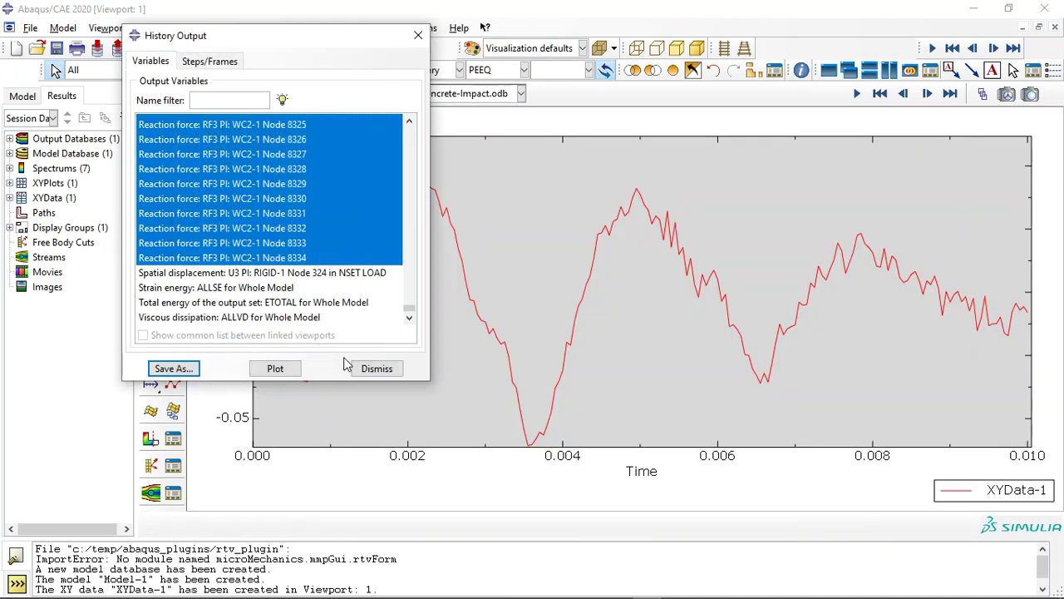
left_click(376, 369)
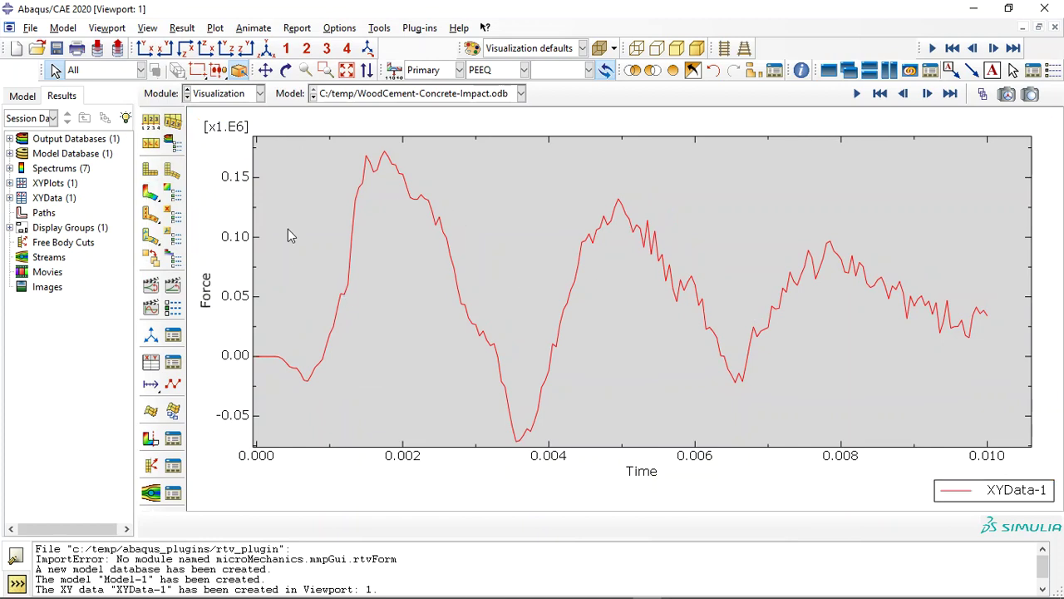
left_click(163, 192)
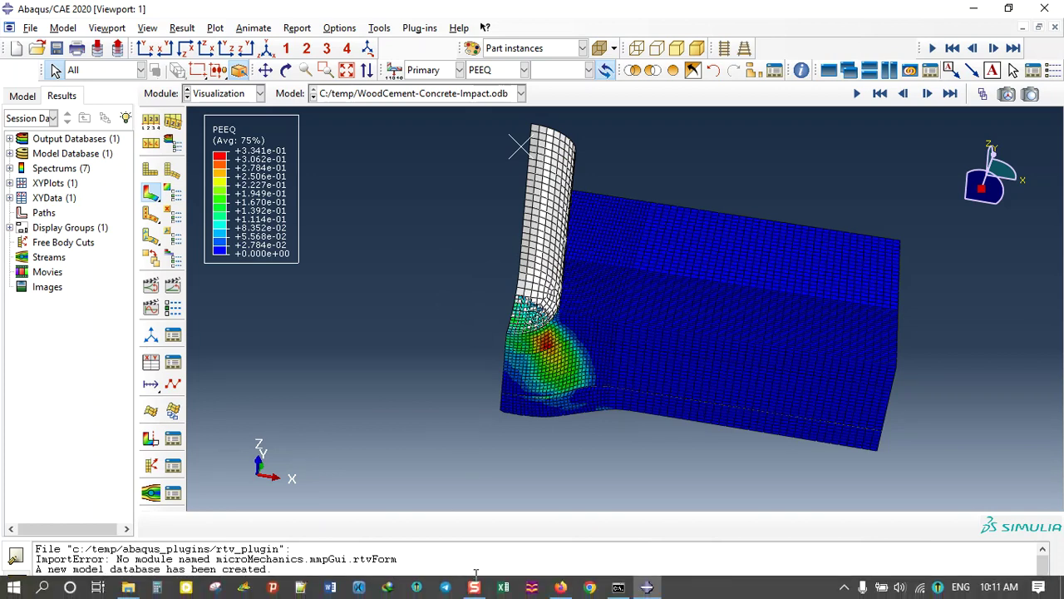
Switch to Firefox and browse the abaqusfem.com home page to the latest post on the wood-cement-concrete panel impact
left_click(561, 588)
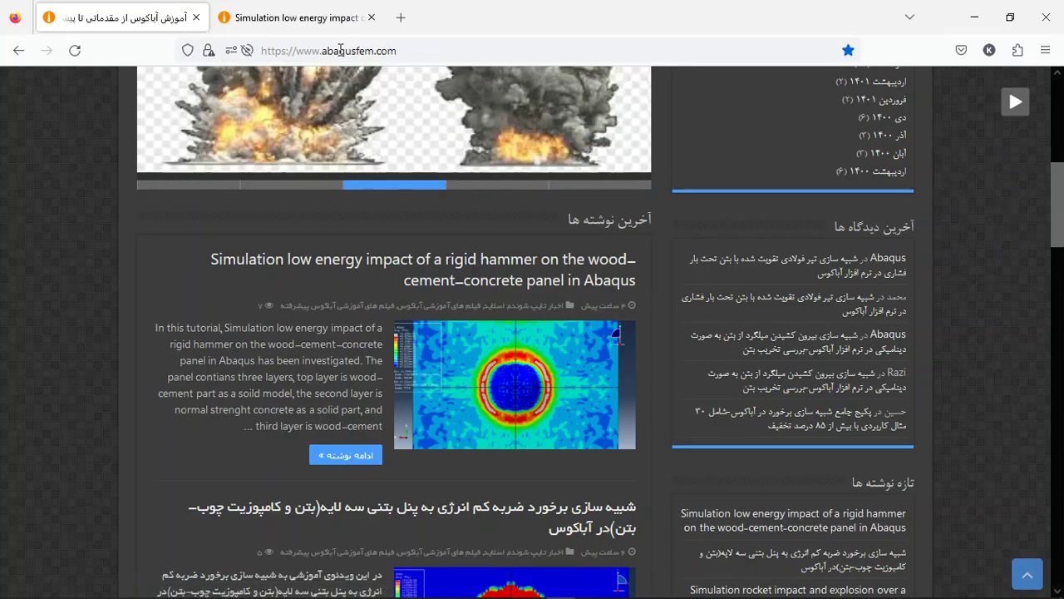
scroll(409, 118, "up", 5)
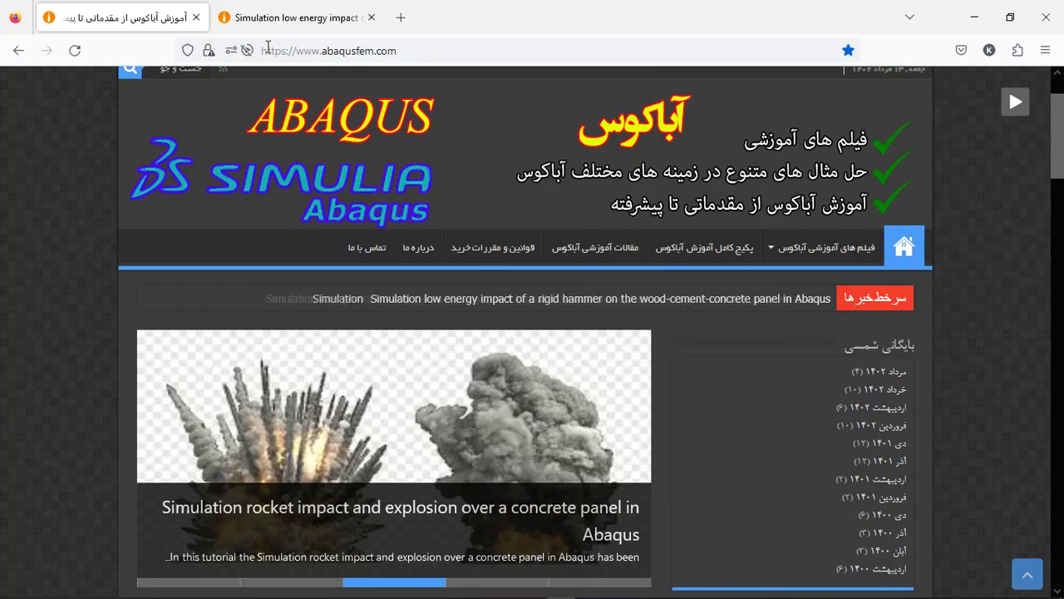
scroll(424, 268, "down", 5)
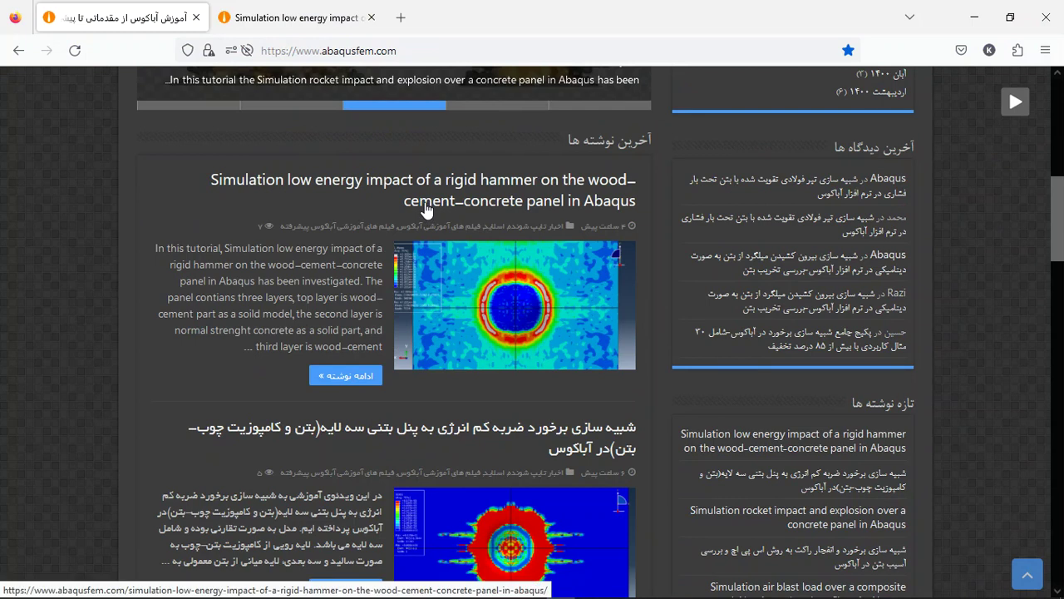